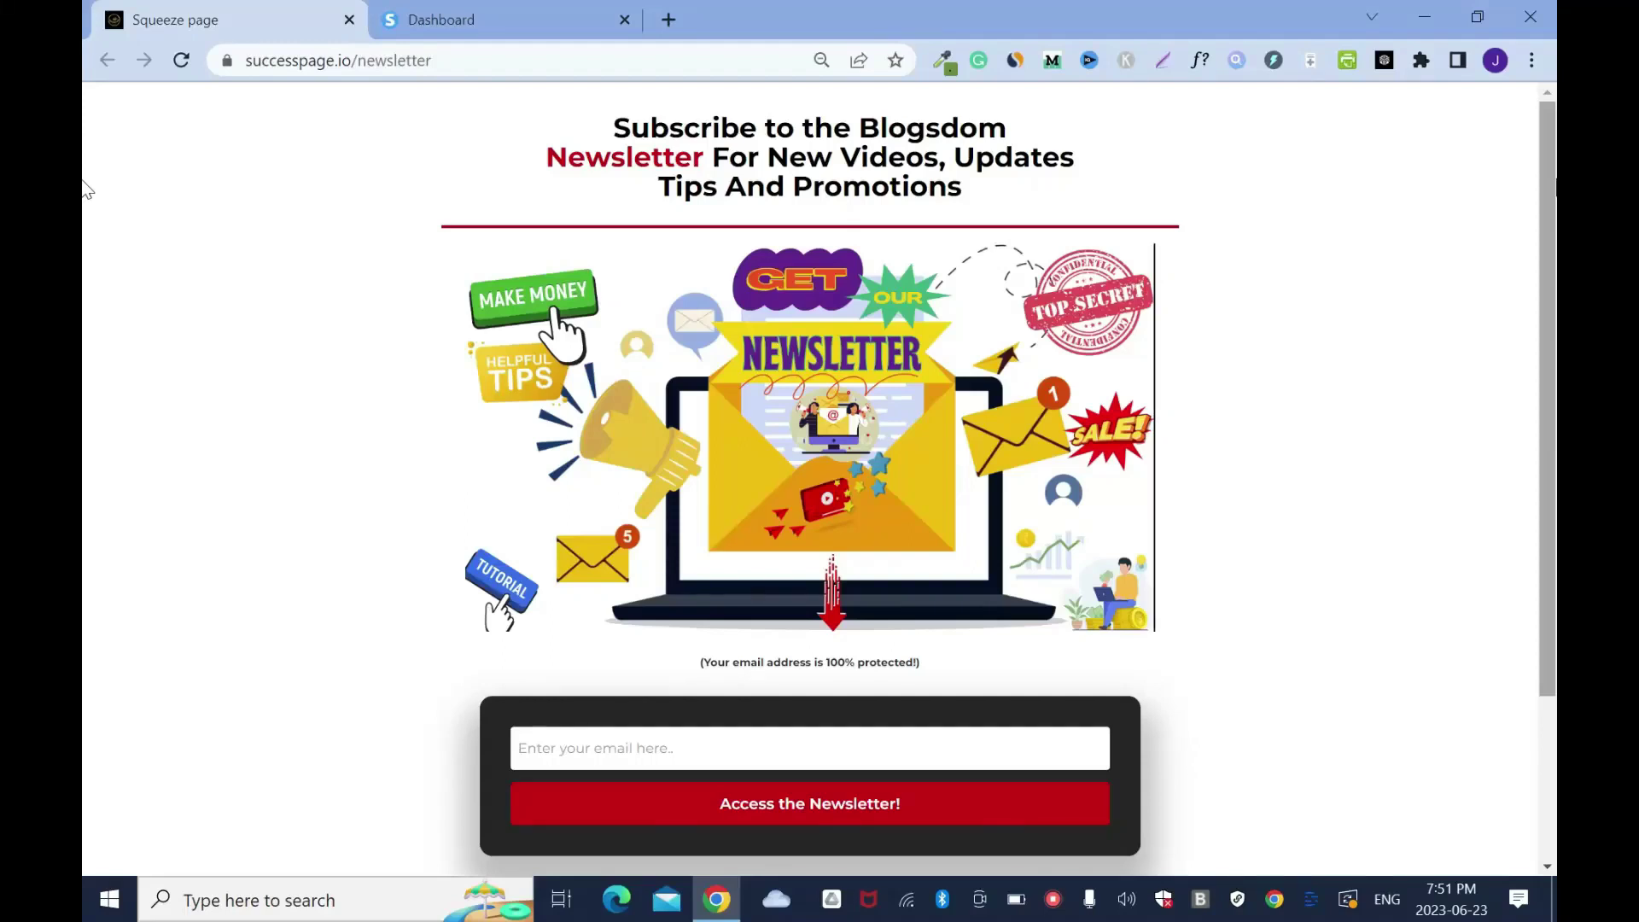
Go back to the dashboard and open the Blogsdom squeeze page funnel step for editing
scroll(85, 205, down, 2)
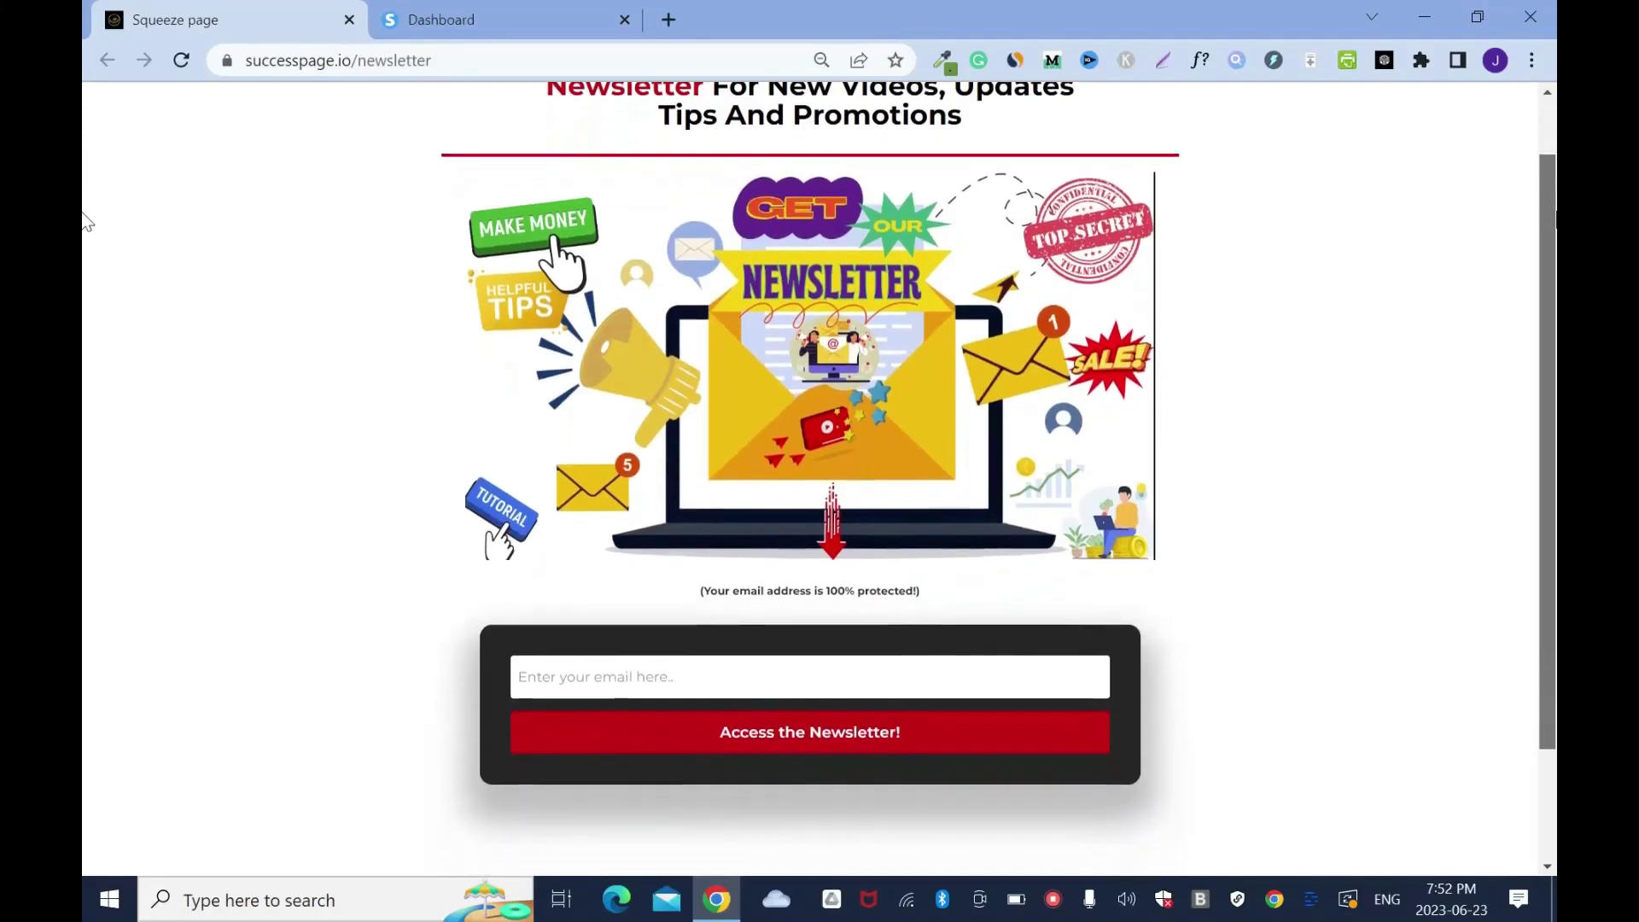
scroll(85, 326, up, 2)
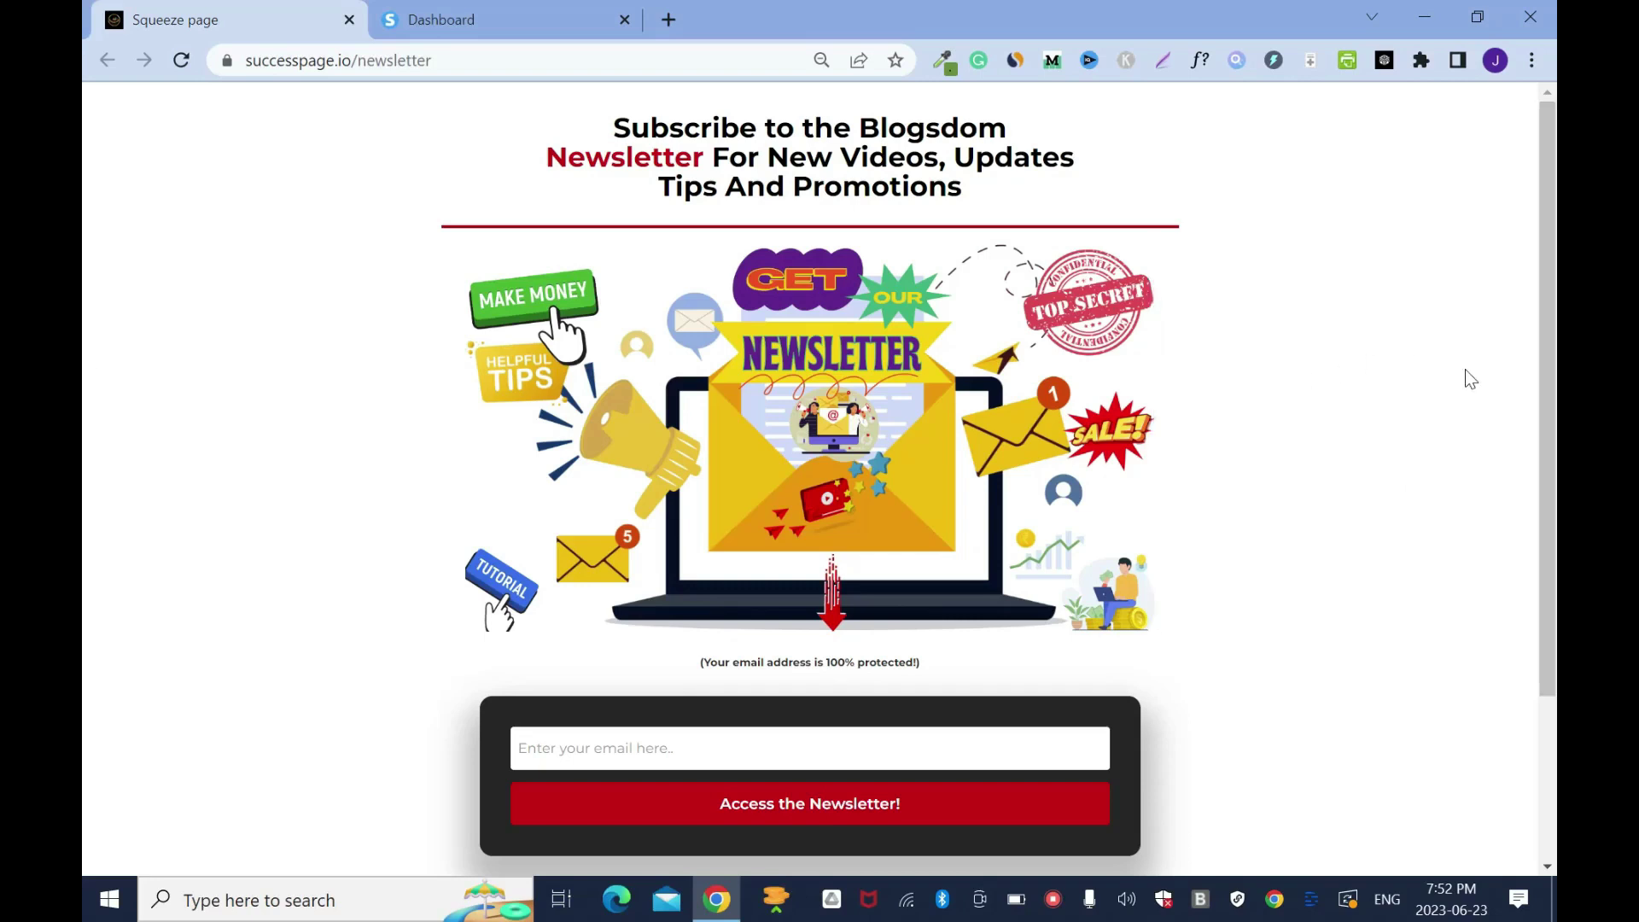
click(470, 23)
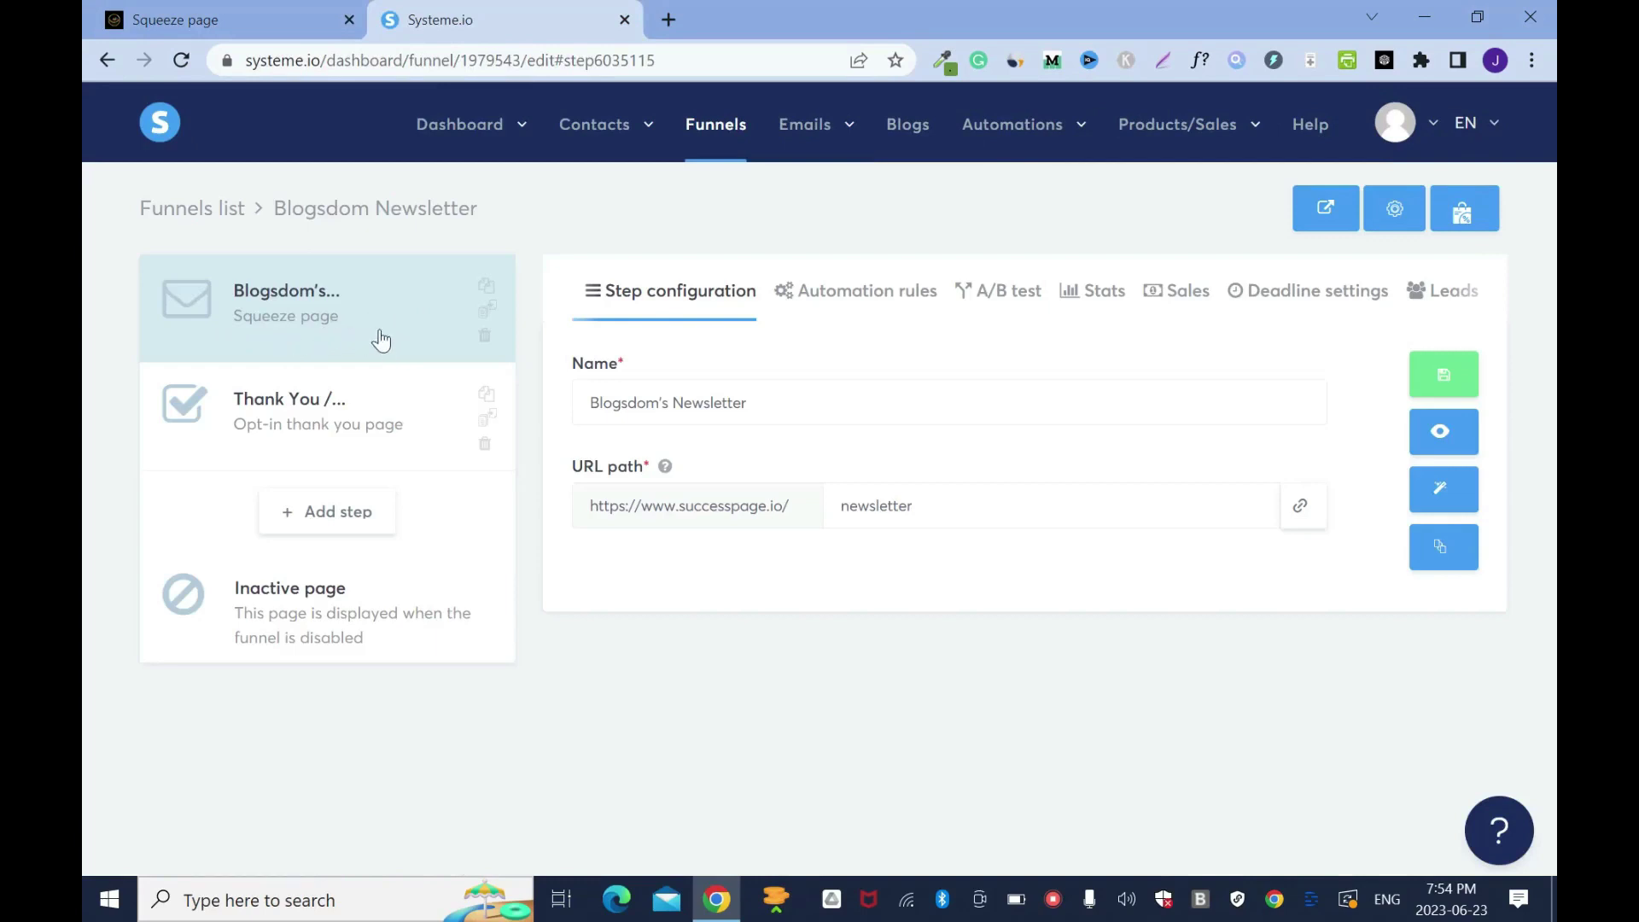
click(1455, 501)
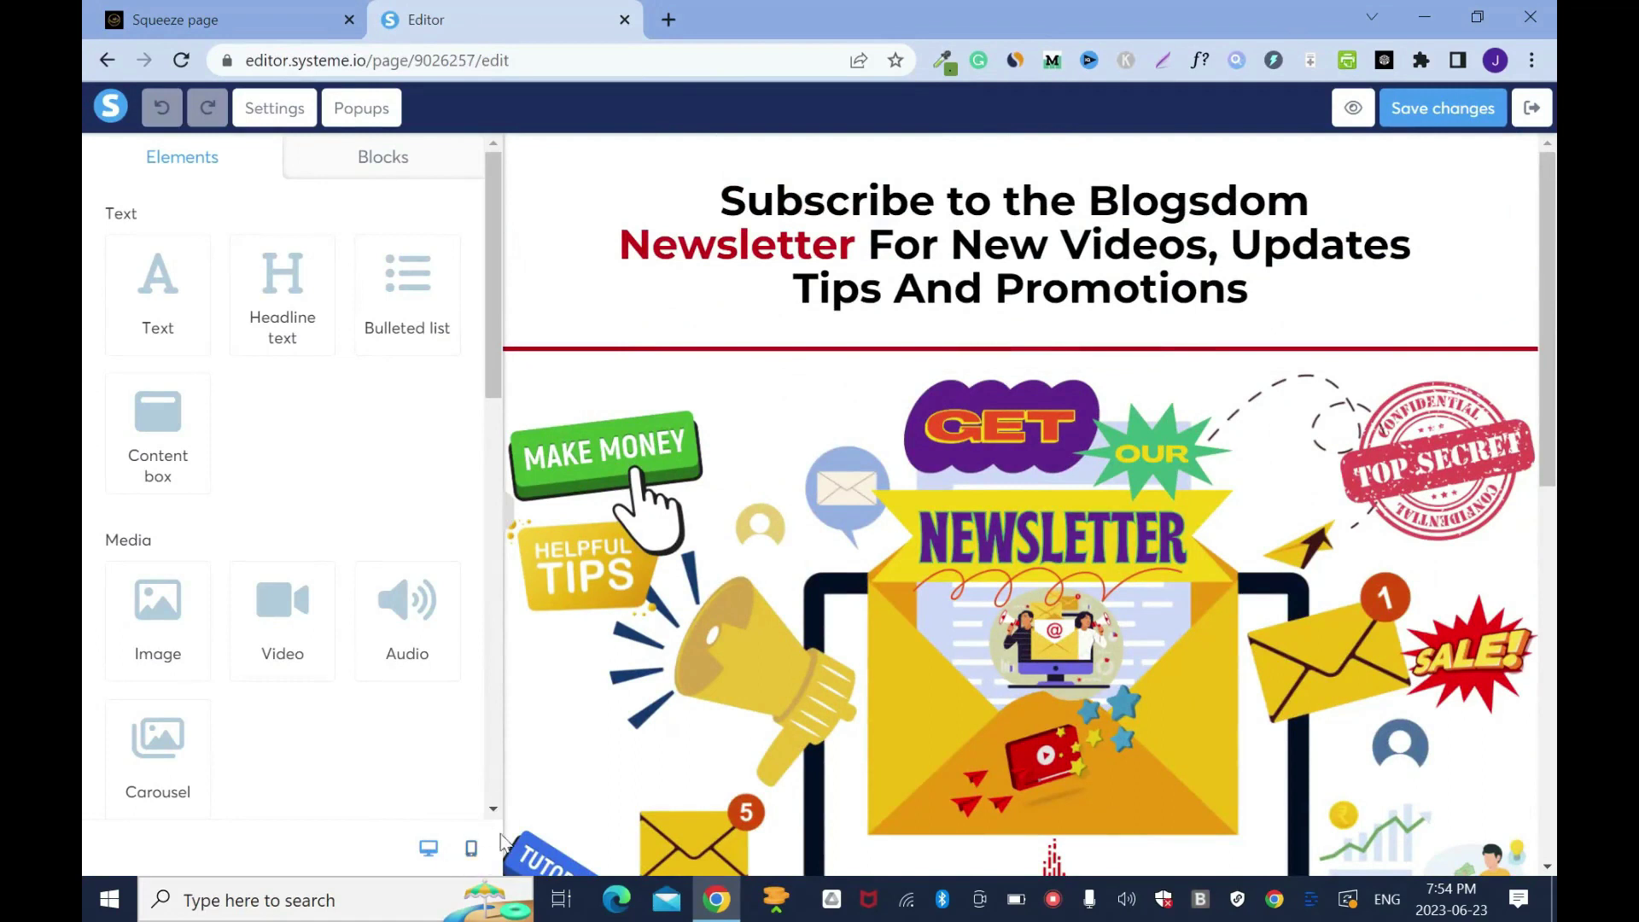
Switch the editor to mobile preview and move the live page's tab after the Editor tab
click(473, 850)
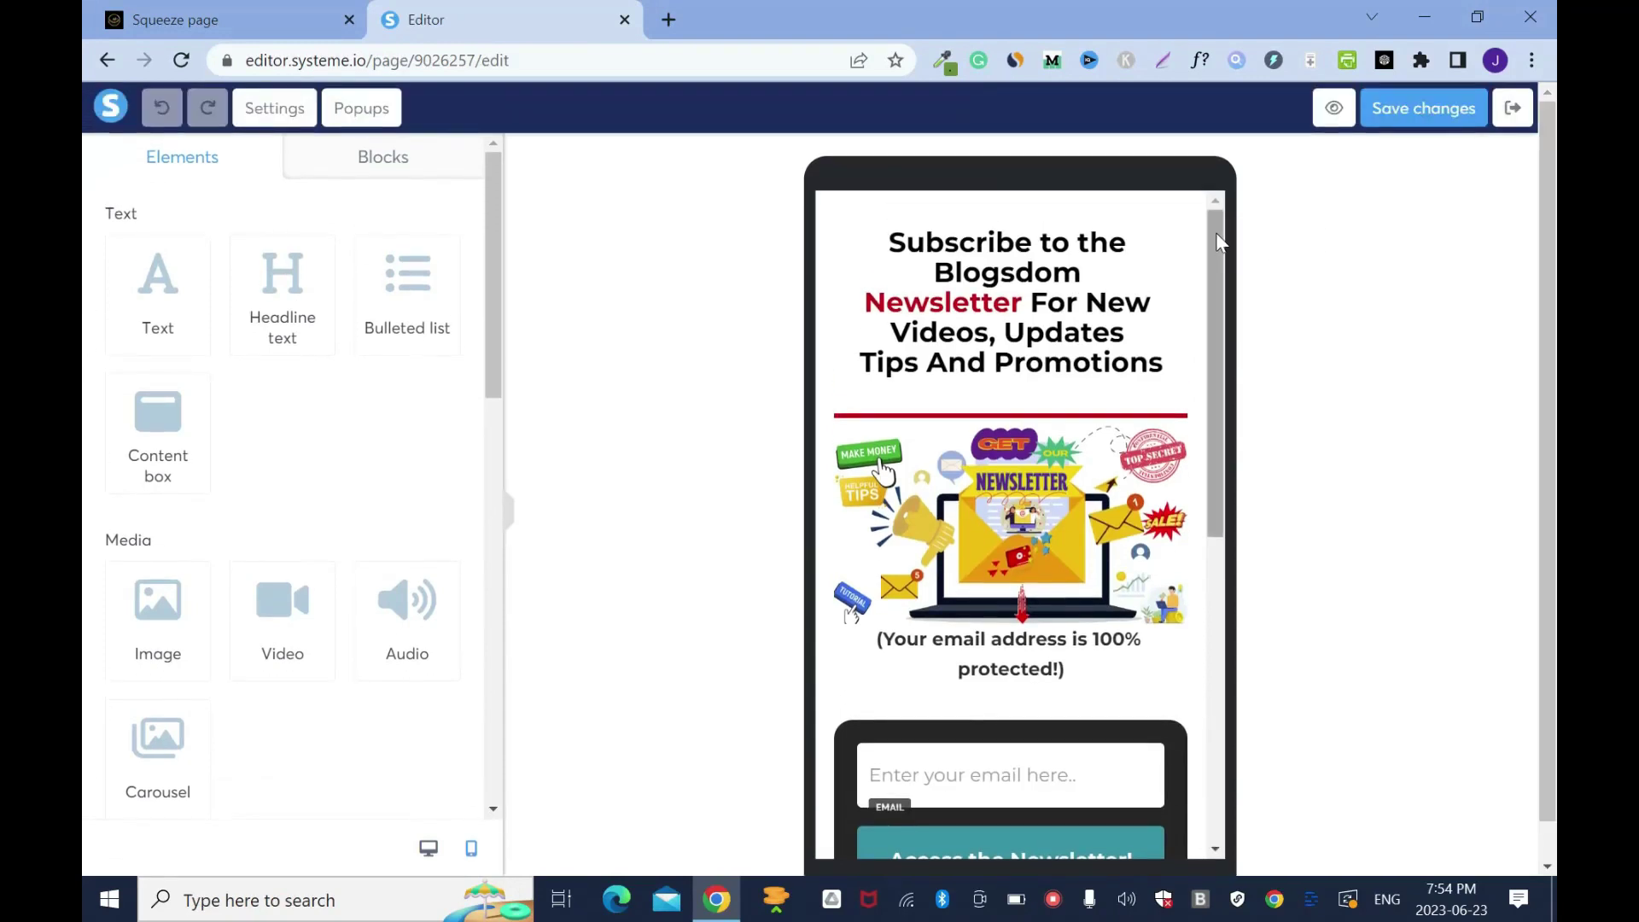
drag(1219, 243, 1245, 173)
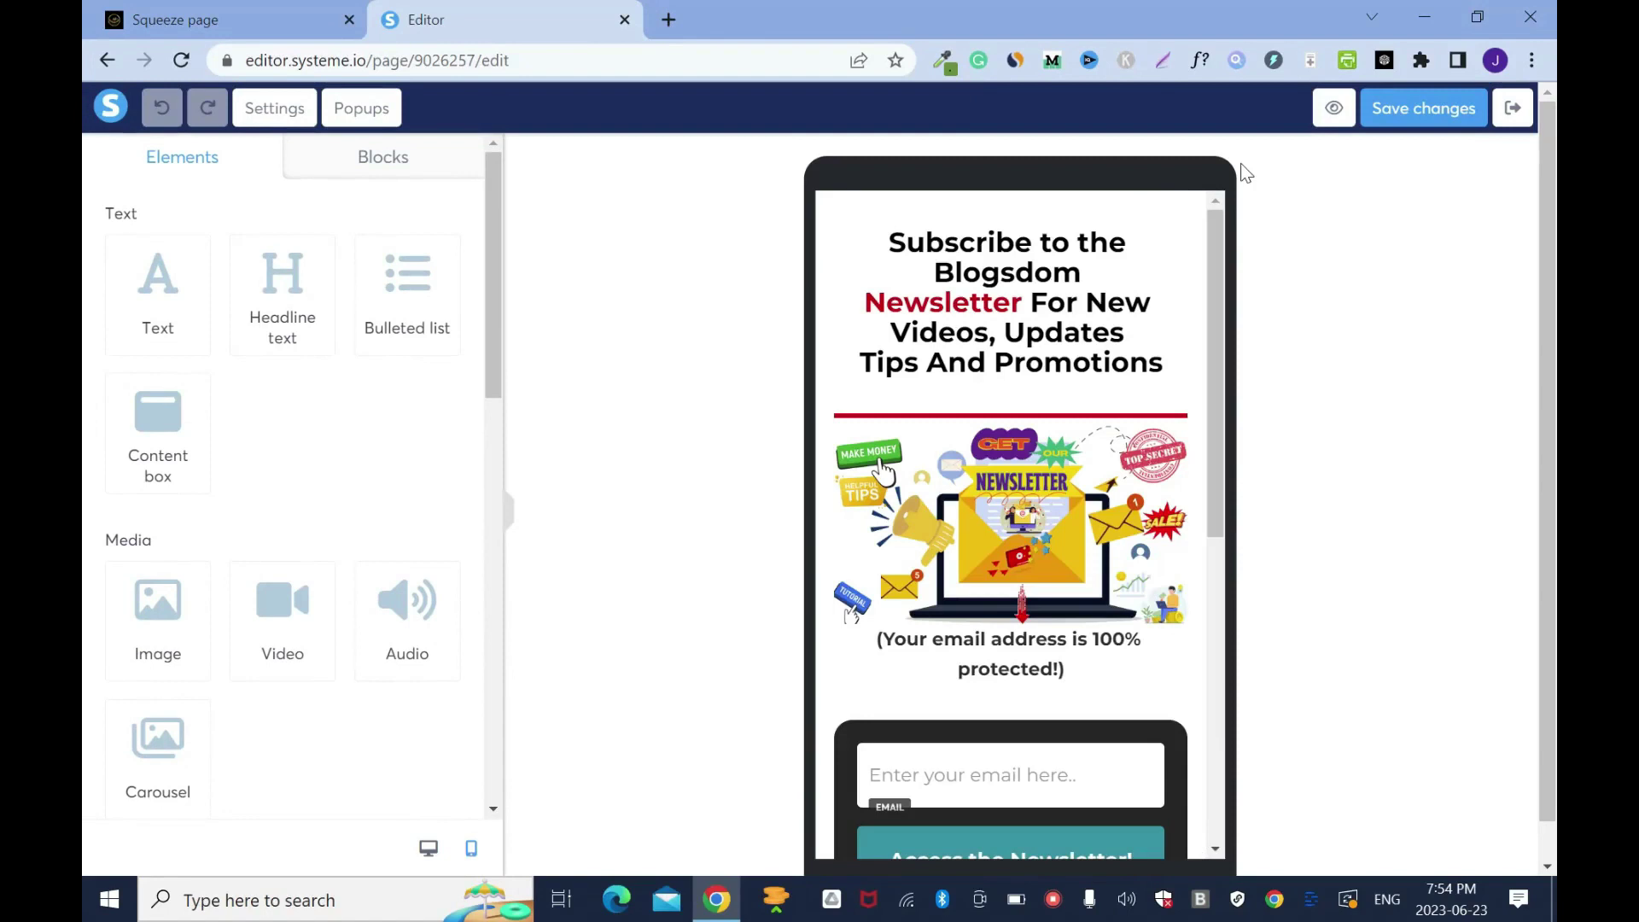
click(156, 17)
drag(156, 17, 431, 19)
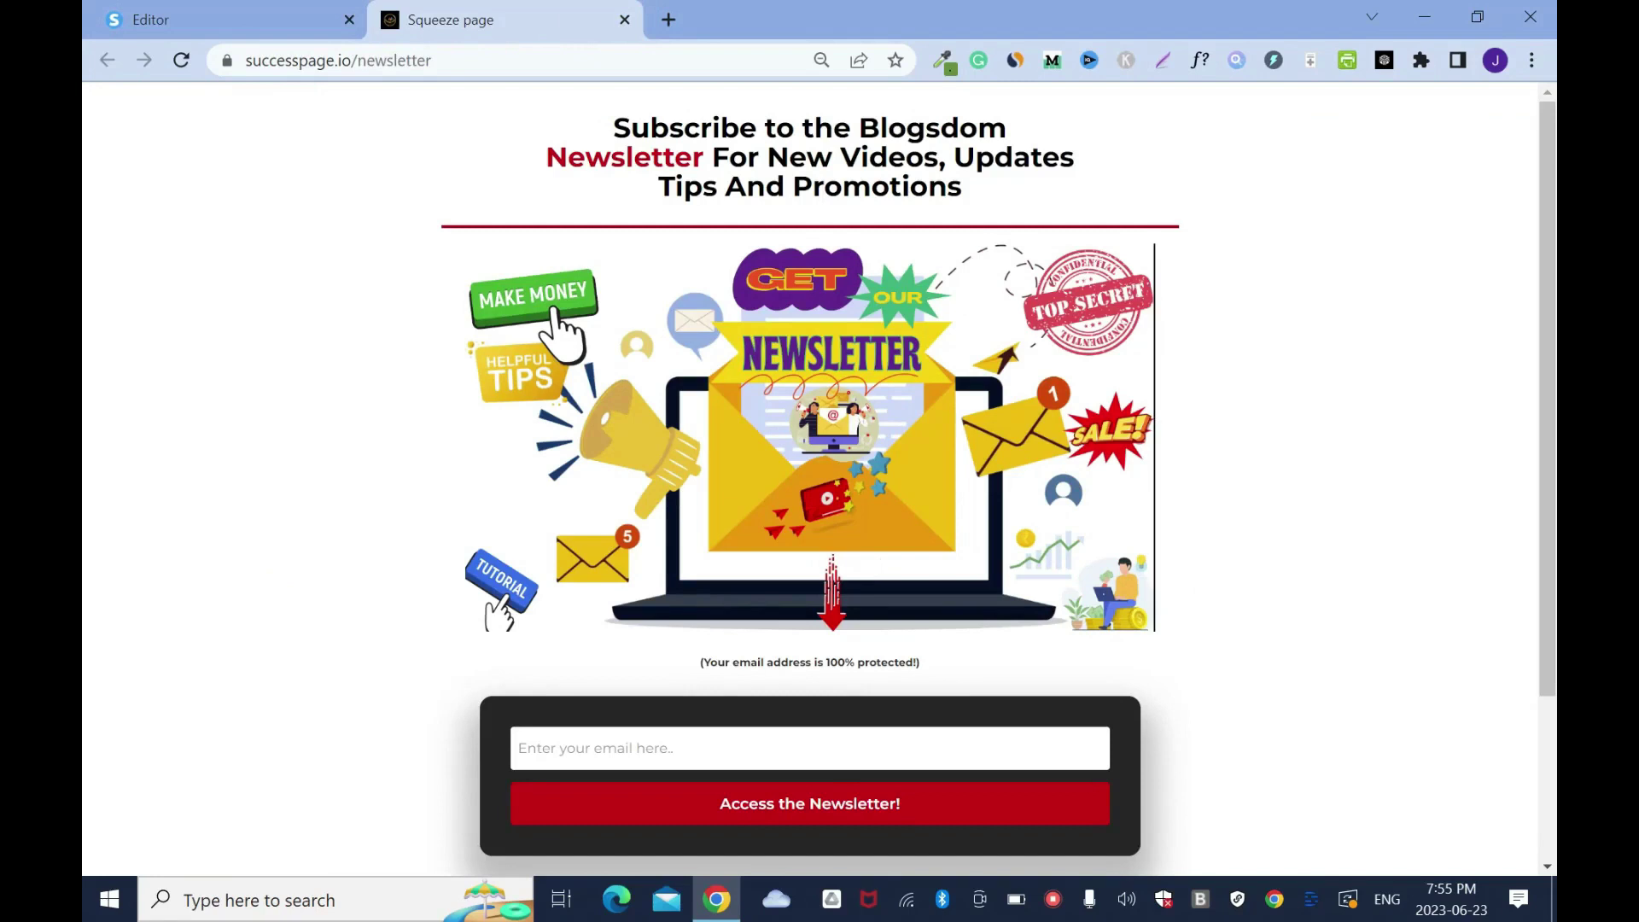
click(196, 21)
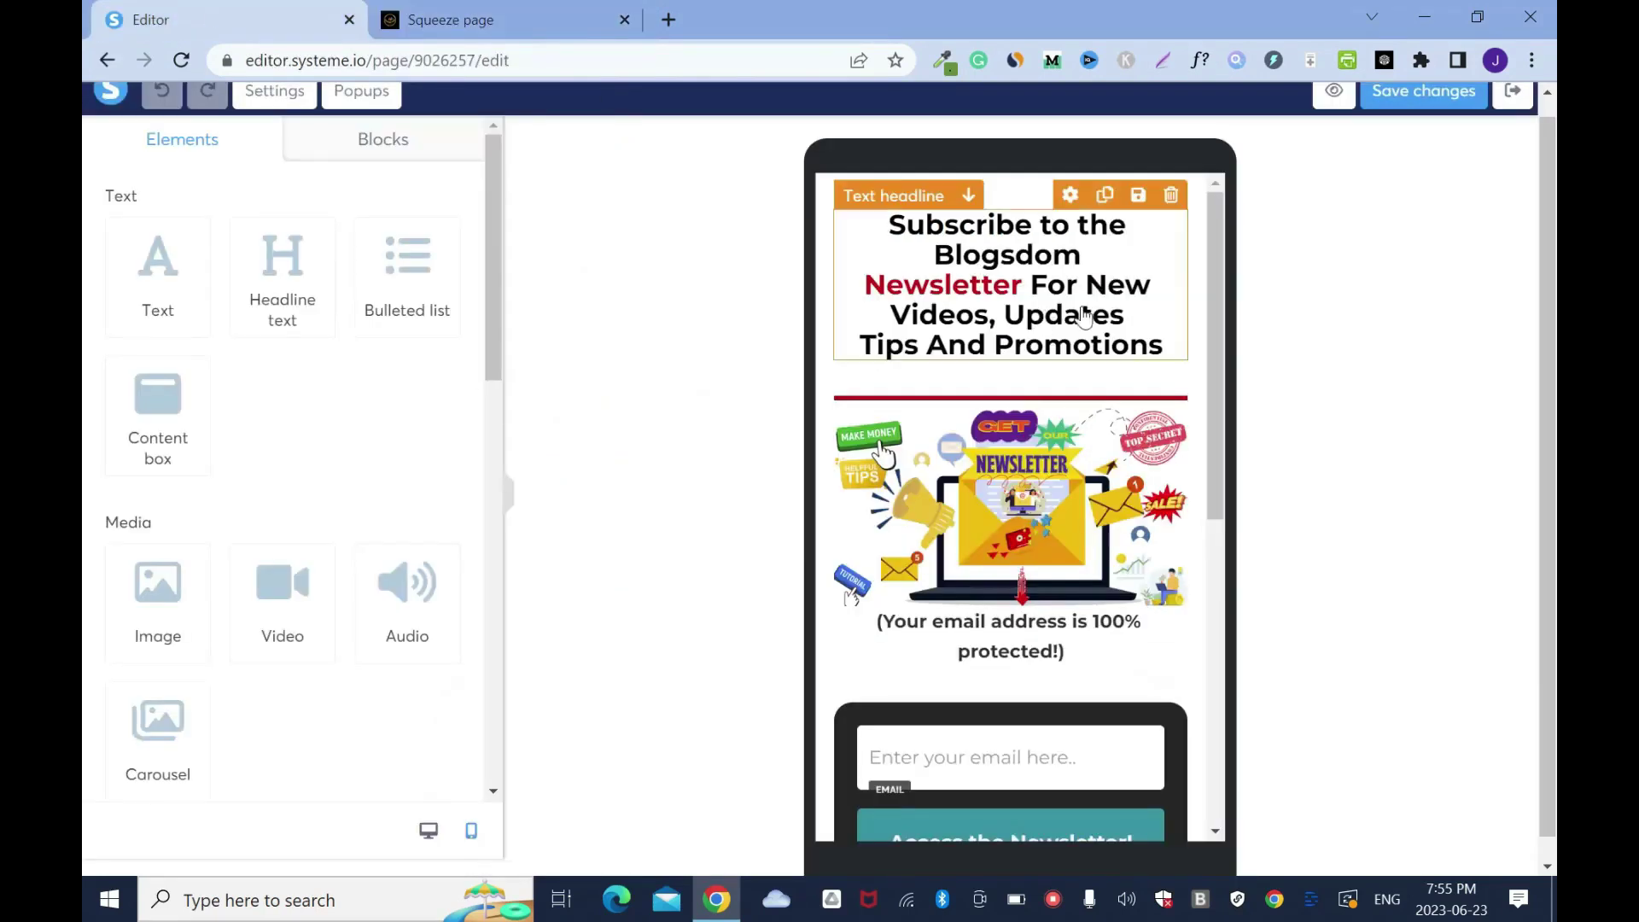
Lower the mobile headline's font size from 24 to 15 and line height from 26 to 18
click(1070, 197)
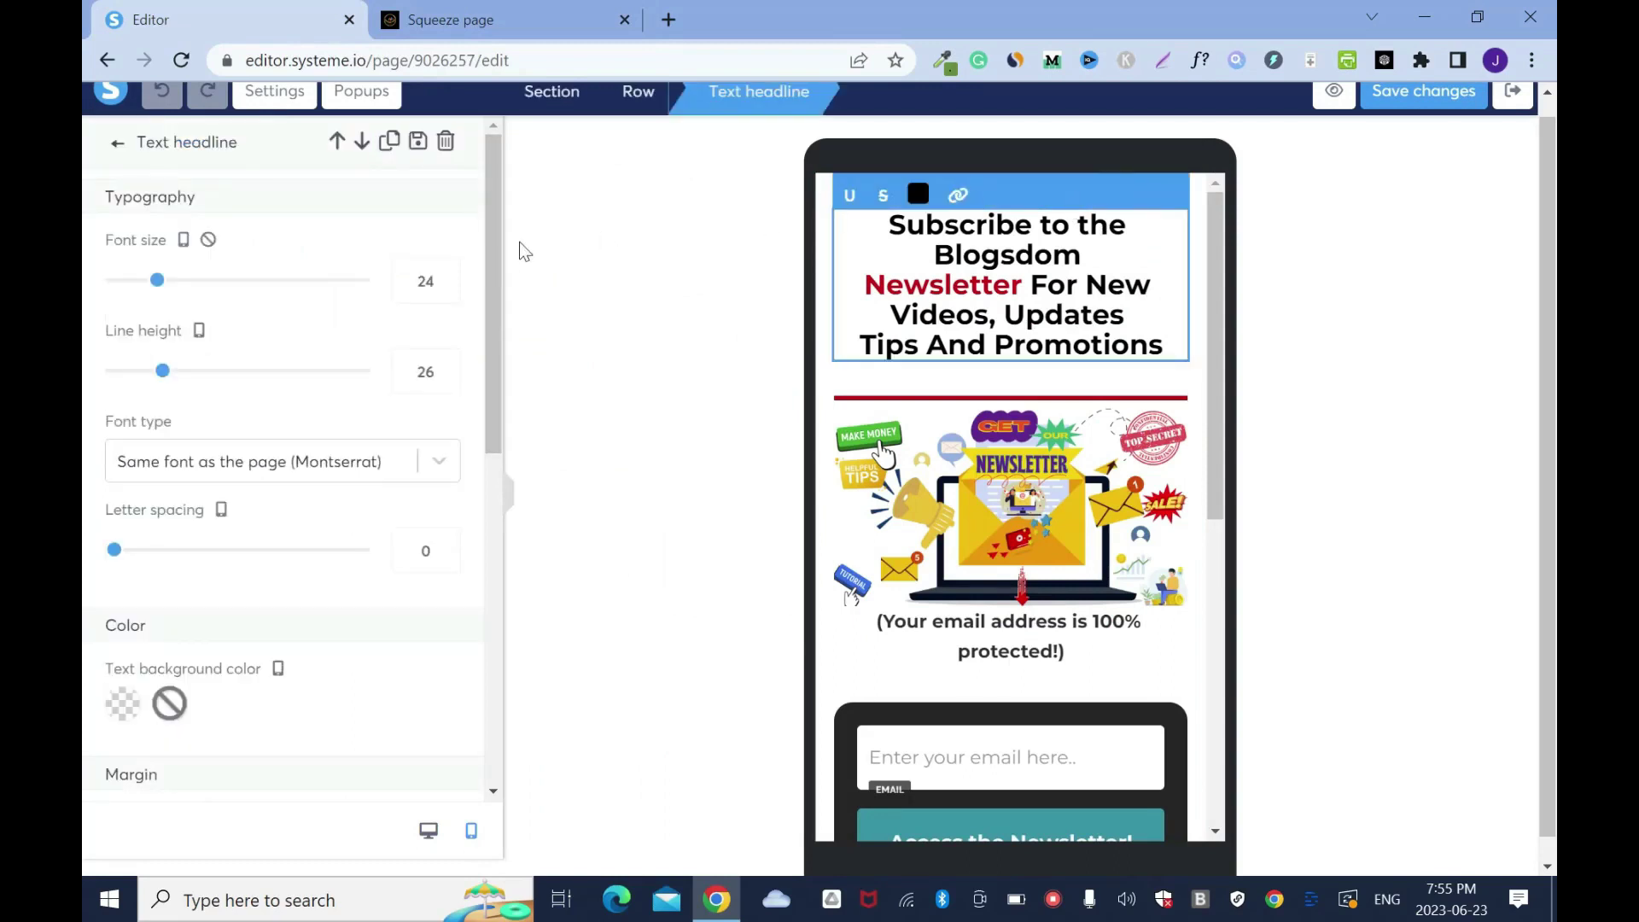
click(445, 290)
click(445, 290)
click(446, 290)
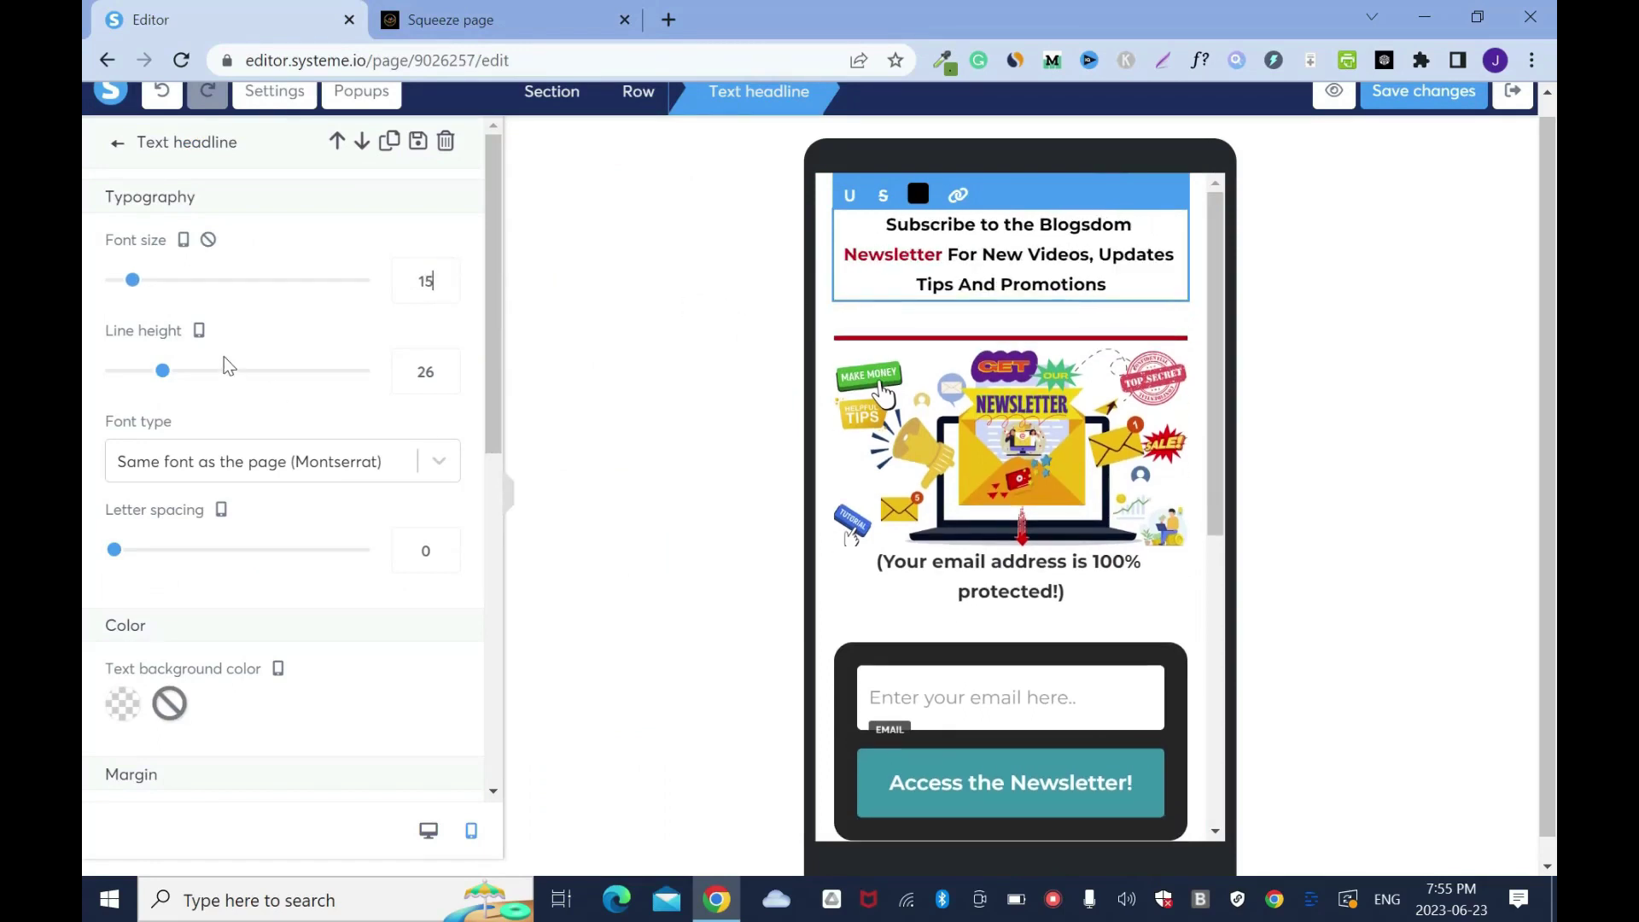
click(445, 380)
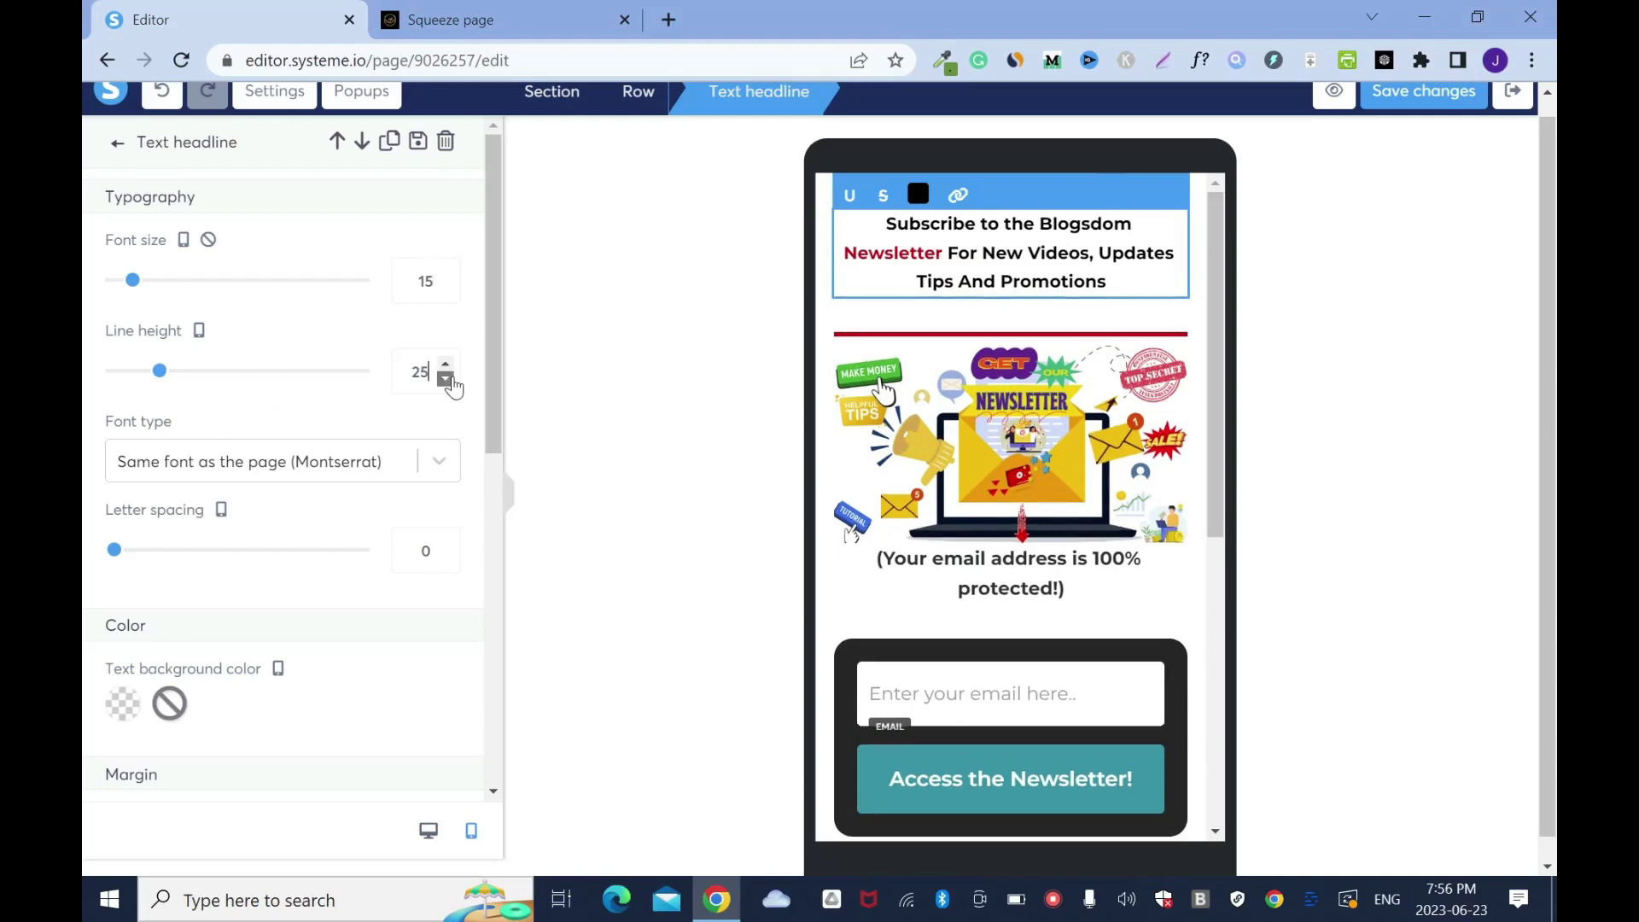
click(446, 379)
click(446, 379)
click(446, 379)
click(446, 379)
click(446, 379)
click(446, 379)
click(445, 379)
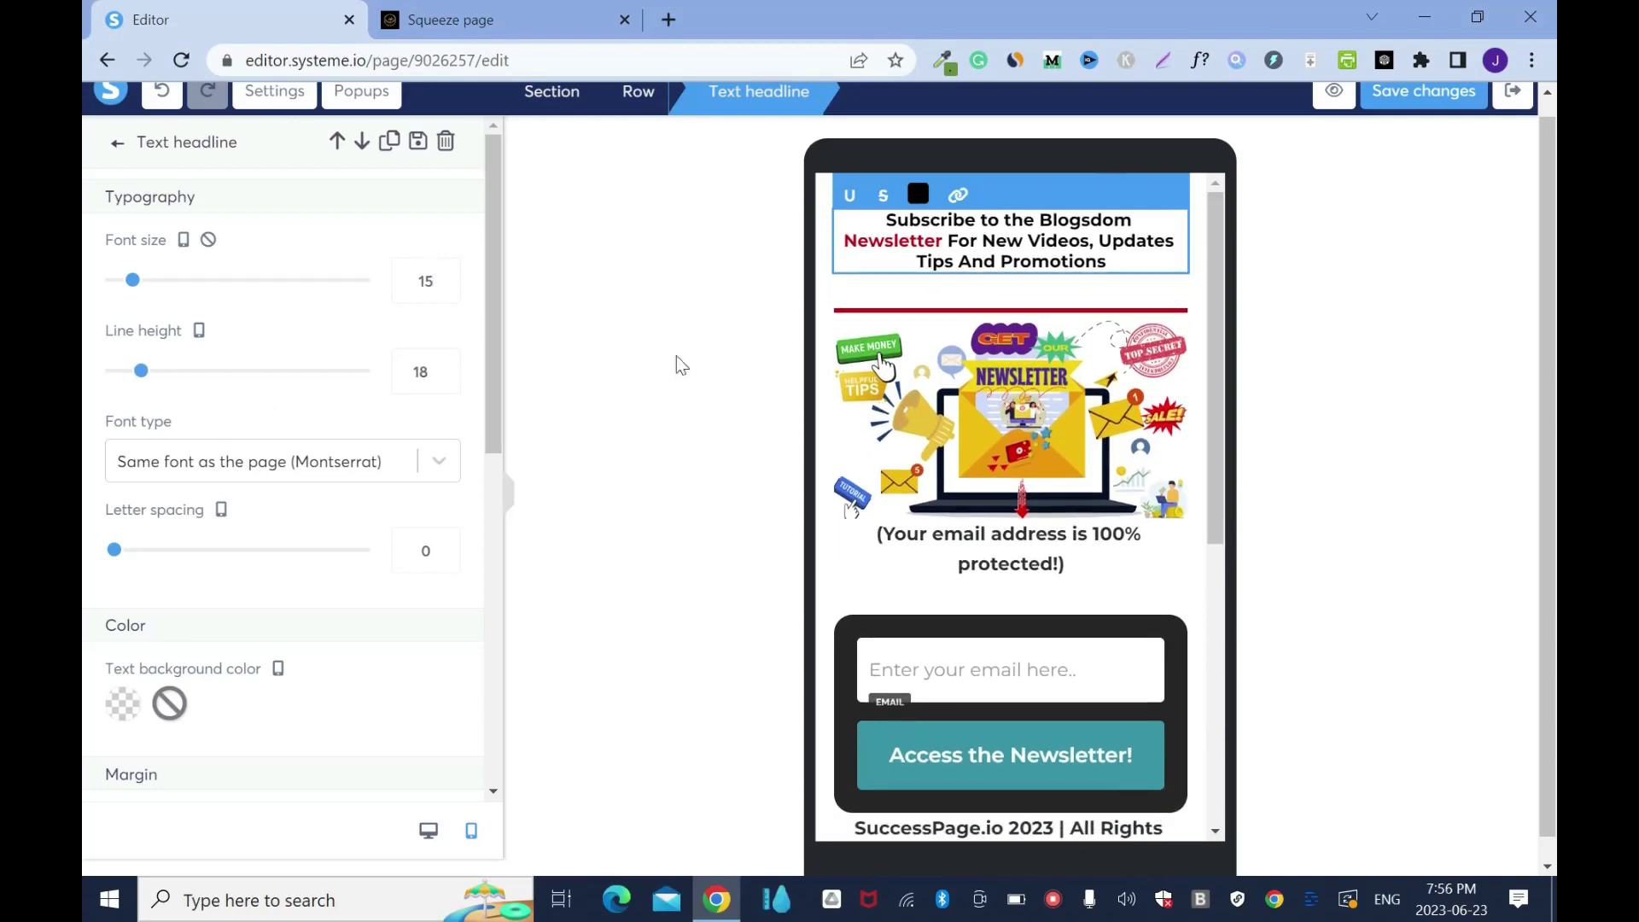
Save the page and inspect the headline row's settings
click(1394, 96)
click(1233, 312)
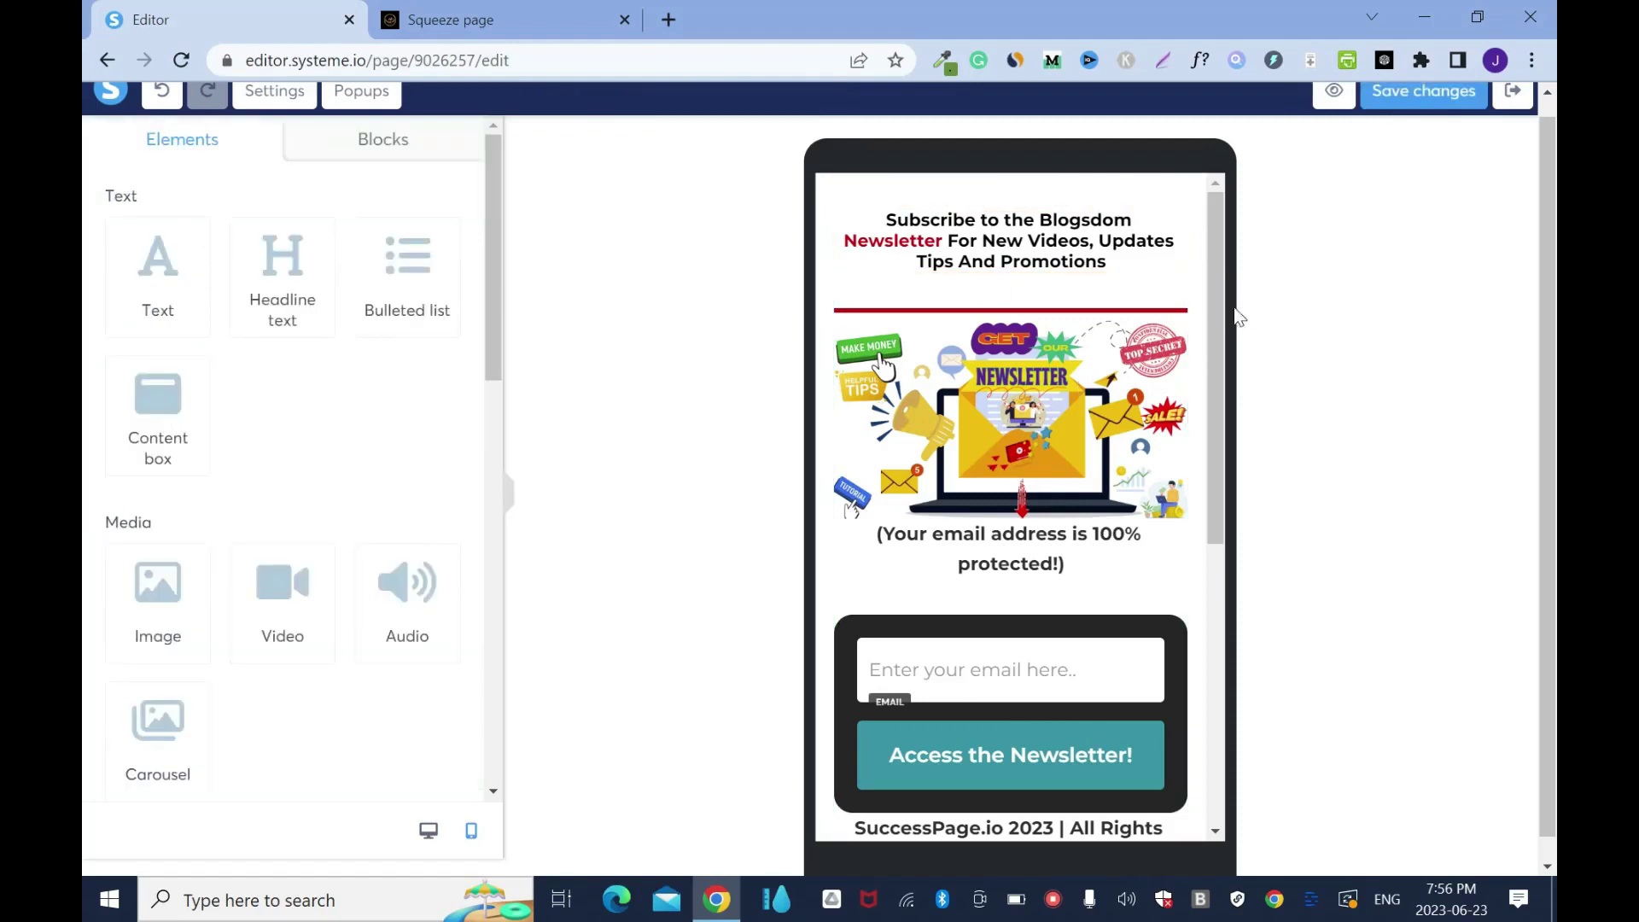
click(1129, 312)
scroll(1227, 280, down, 1)
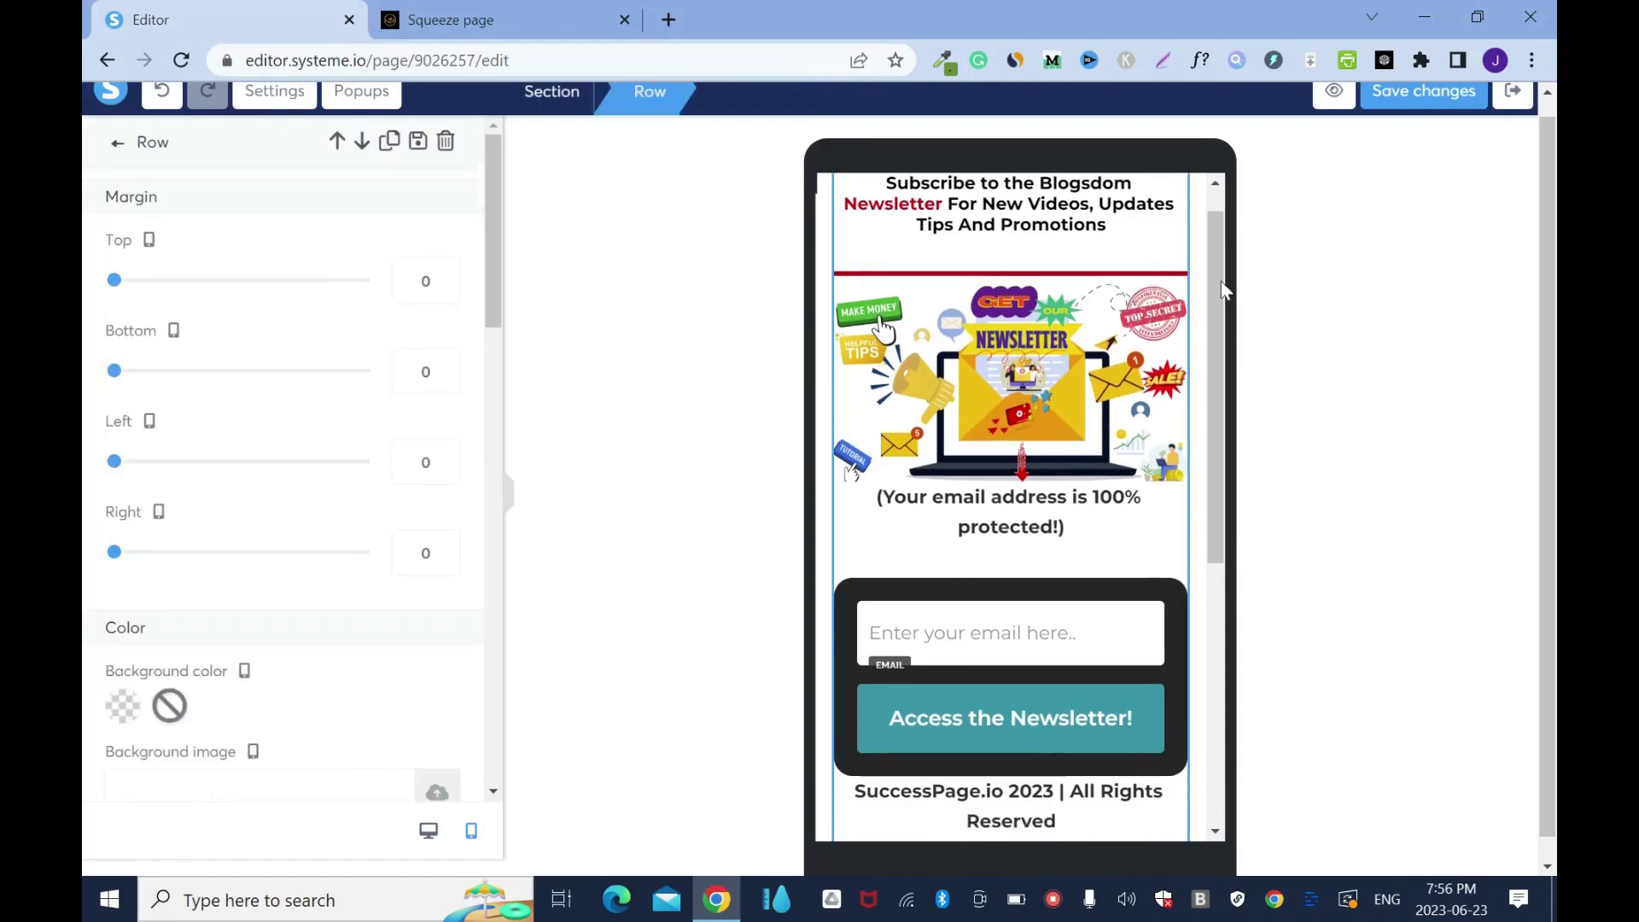
click(1228, 209)
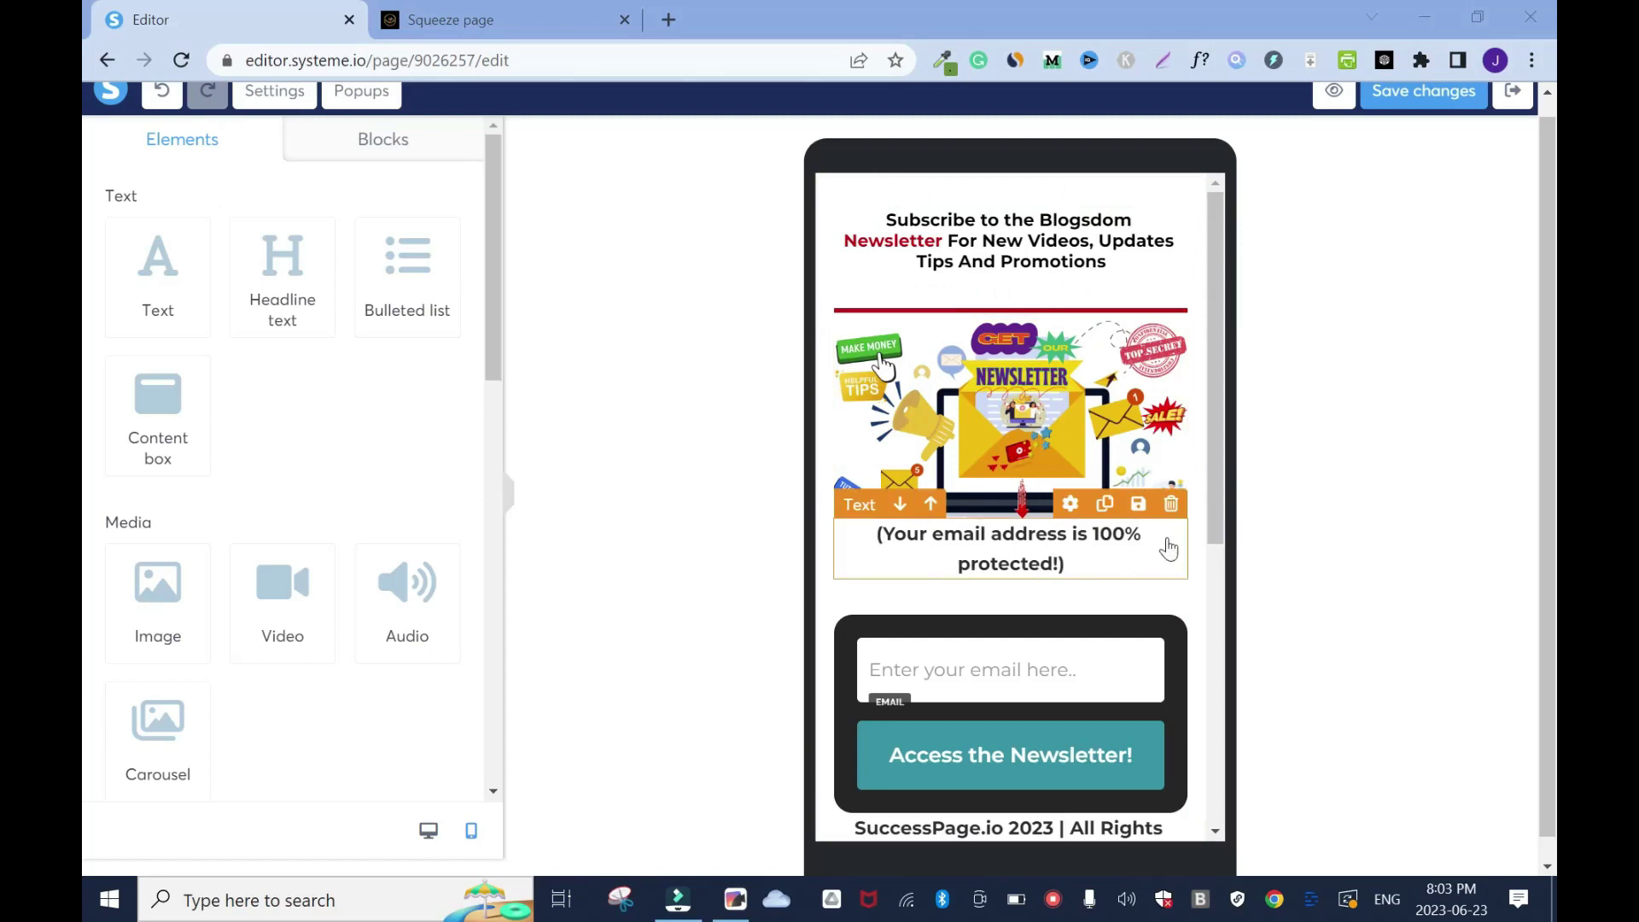
Try font size 14 on the email-protection note and keep the headline at size 15
click(1069, 504)
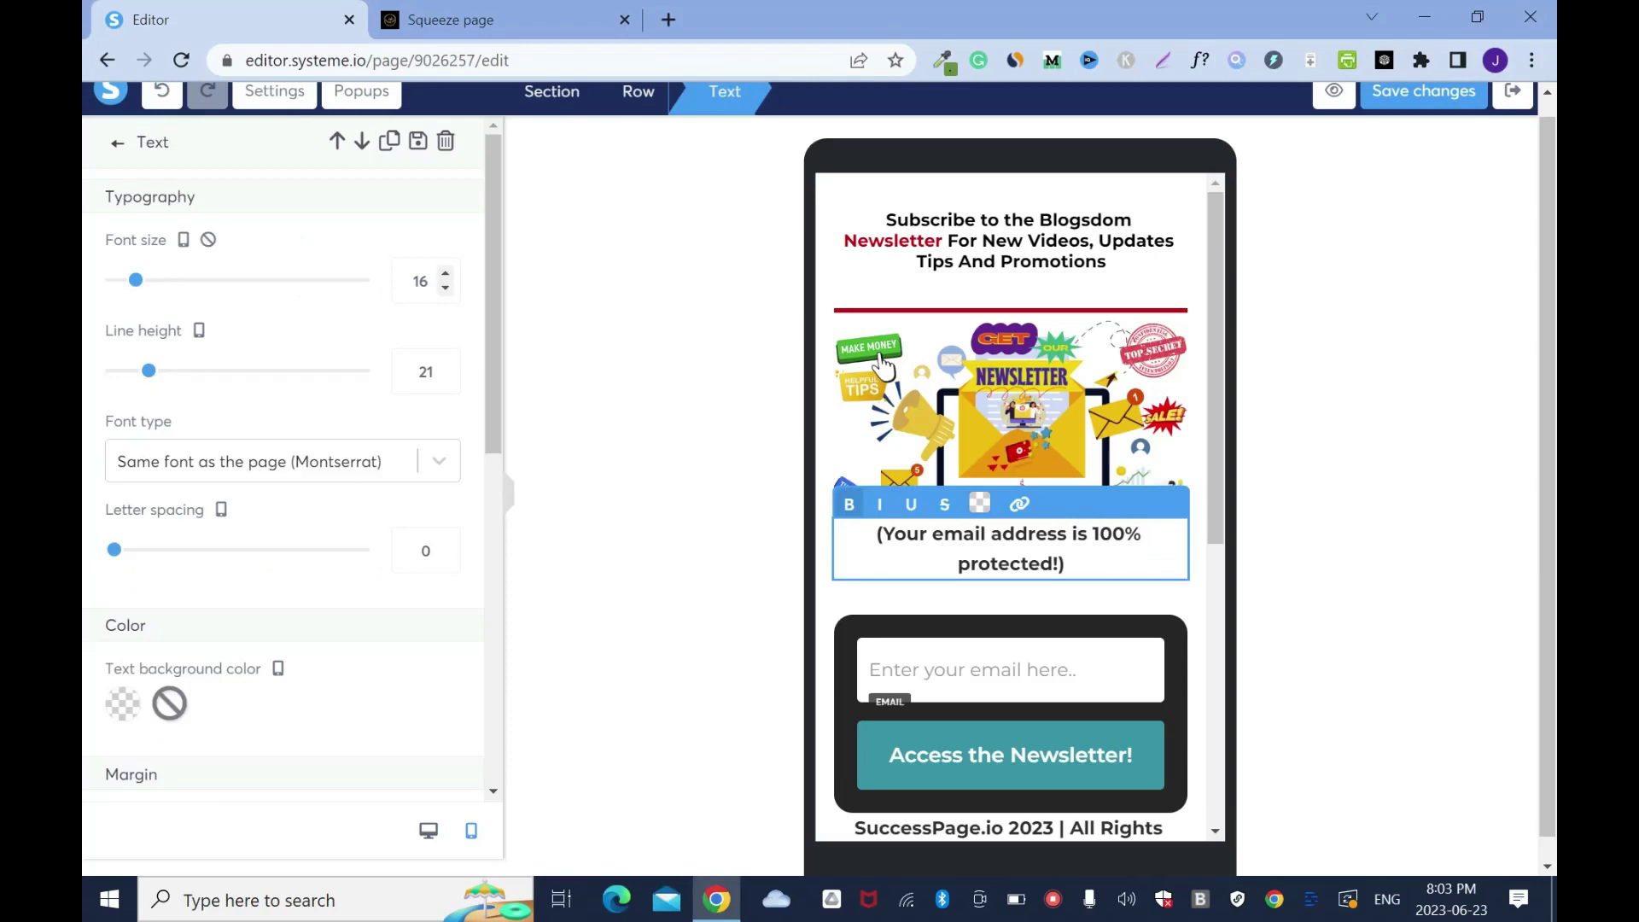
click(444, 288)
click(445, 288)
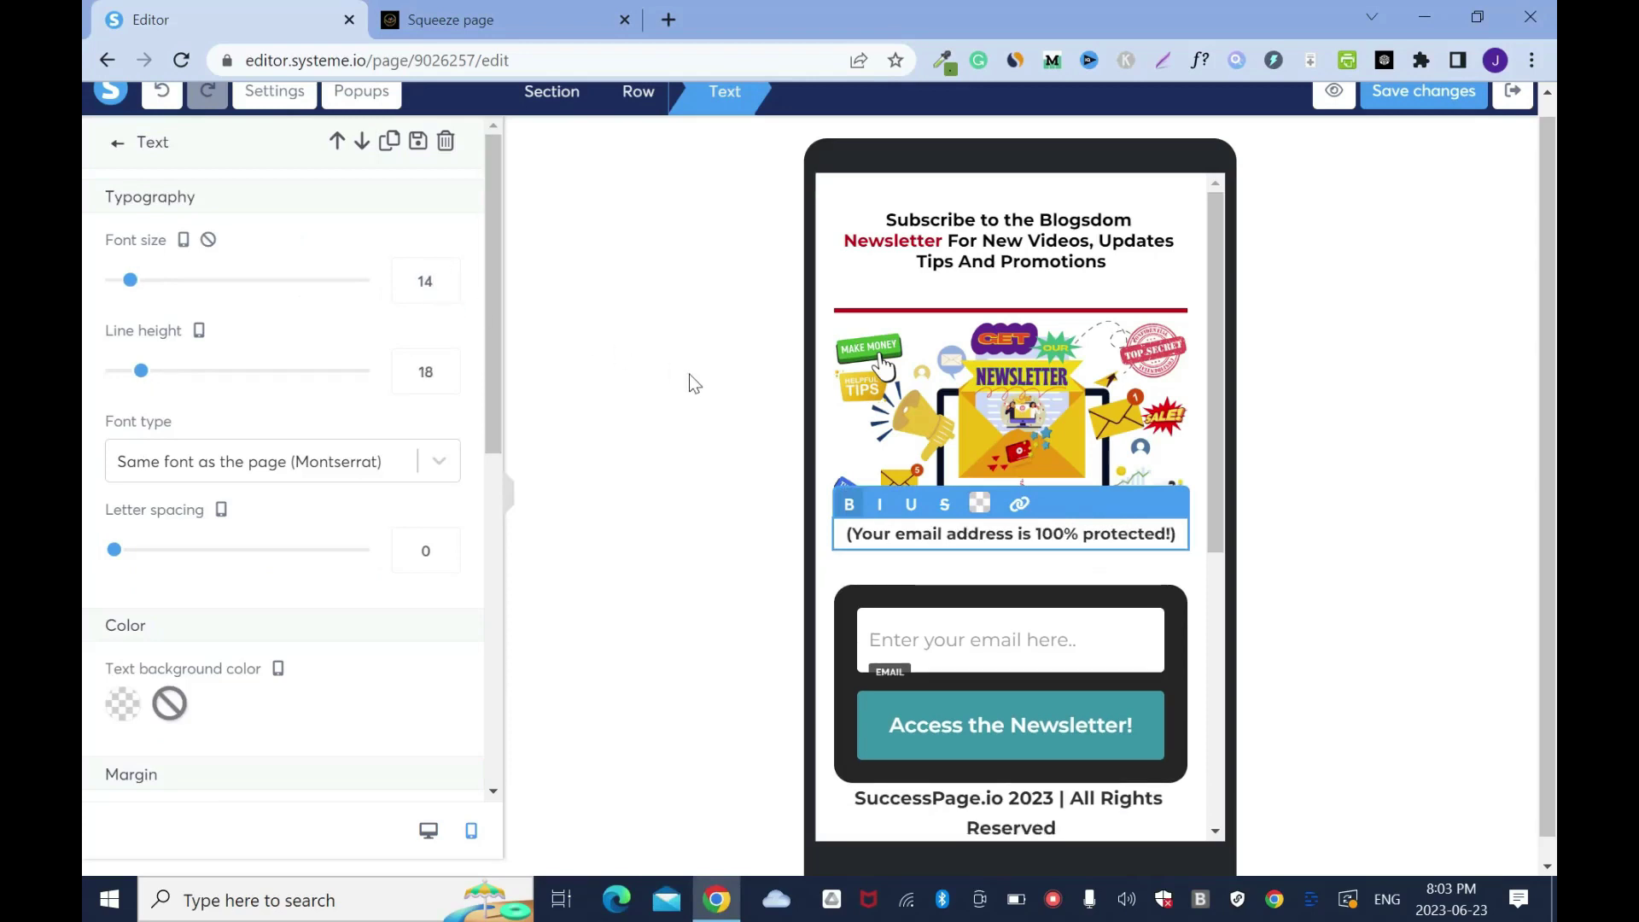
click(1022, 244)
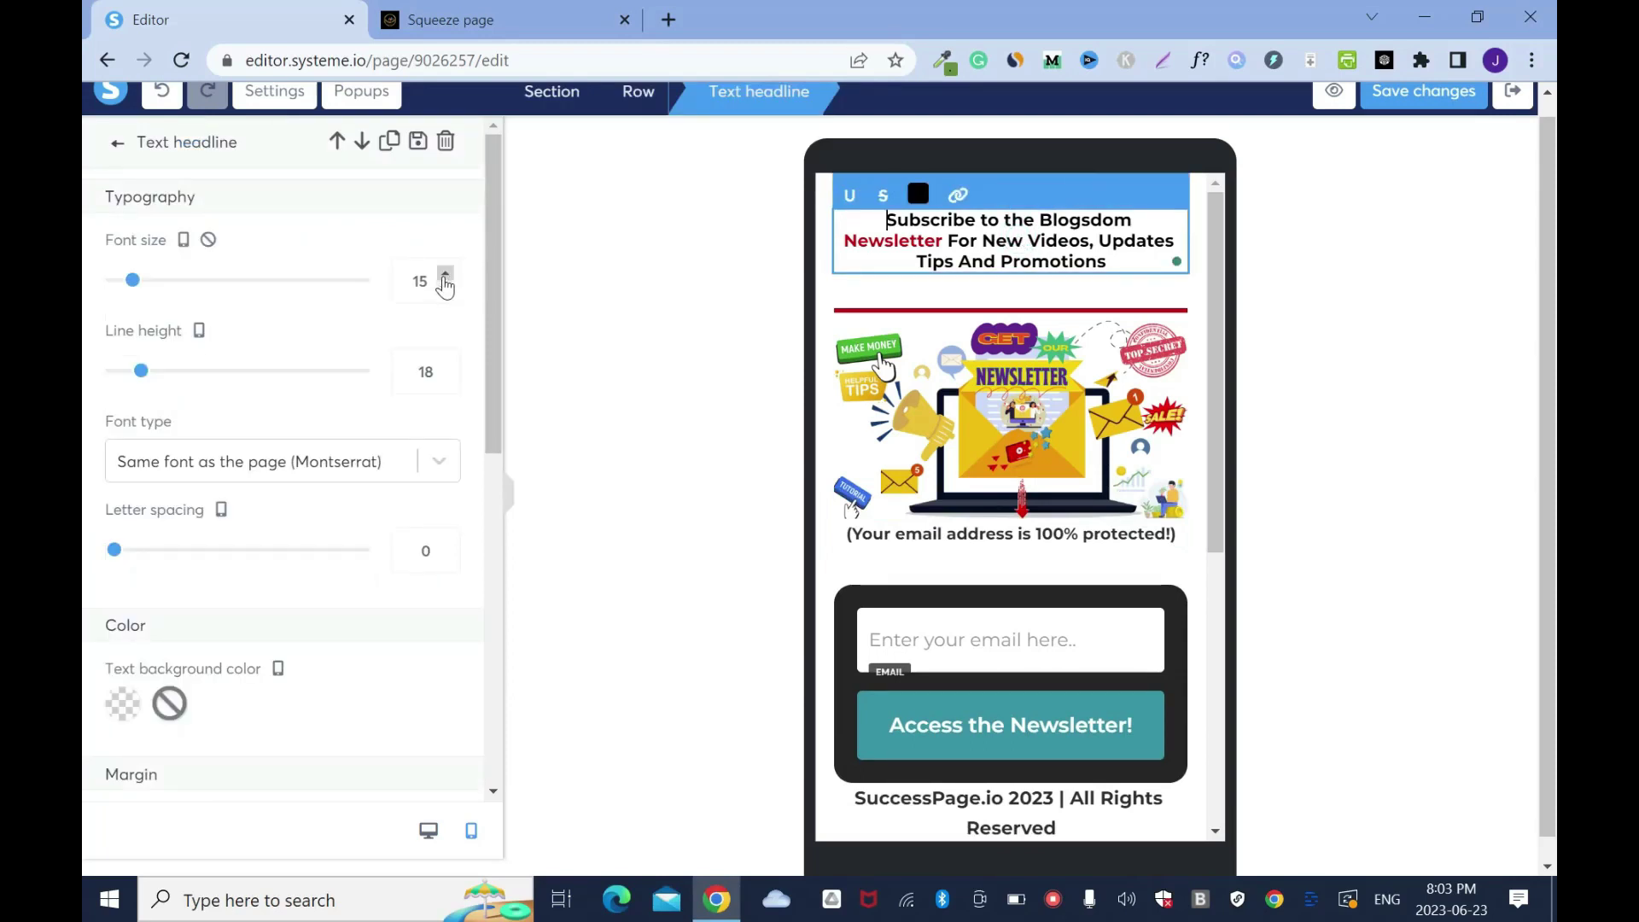
click(445, 275)
click(445, 289)
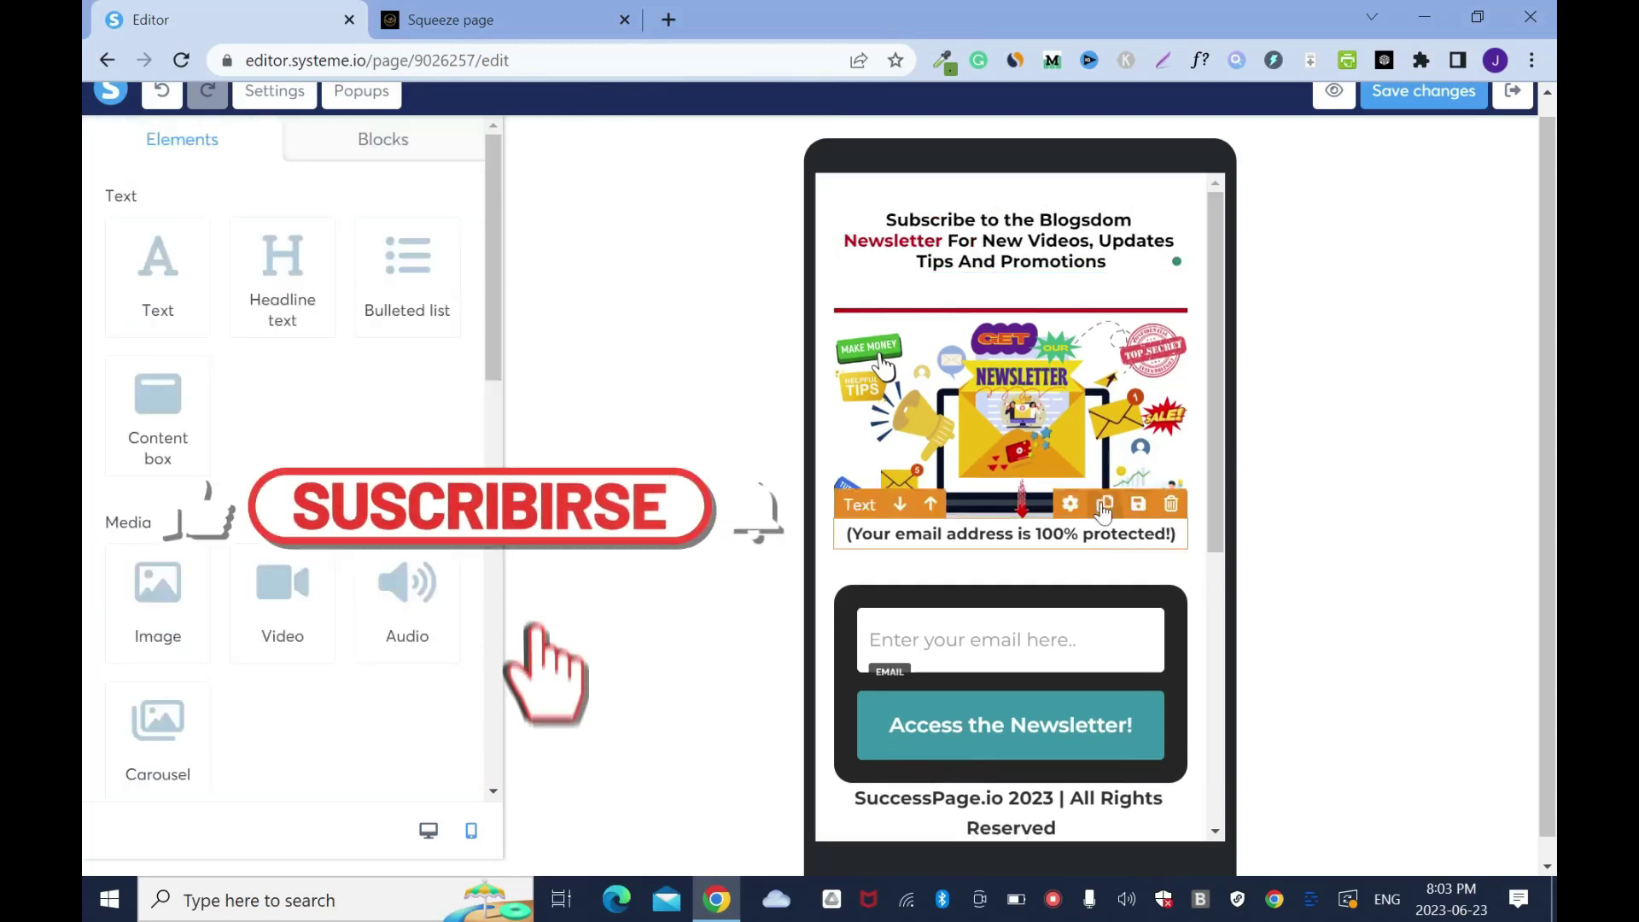
Shrink the email-protection note to font size 12 and compare it against the headline
click(1016, 532)
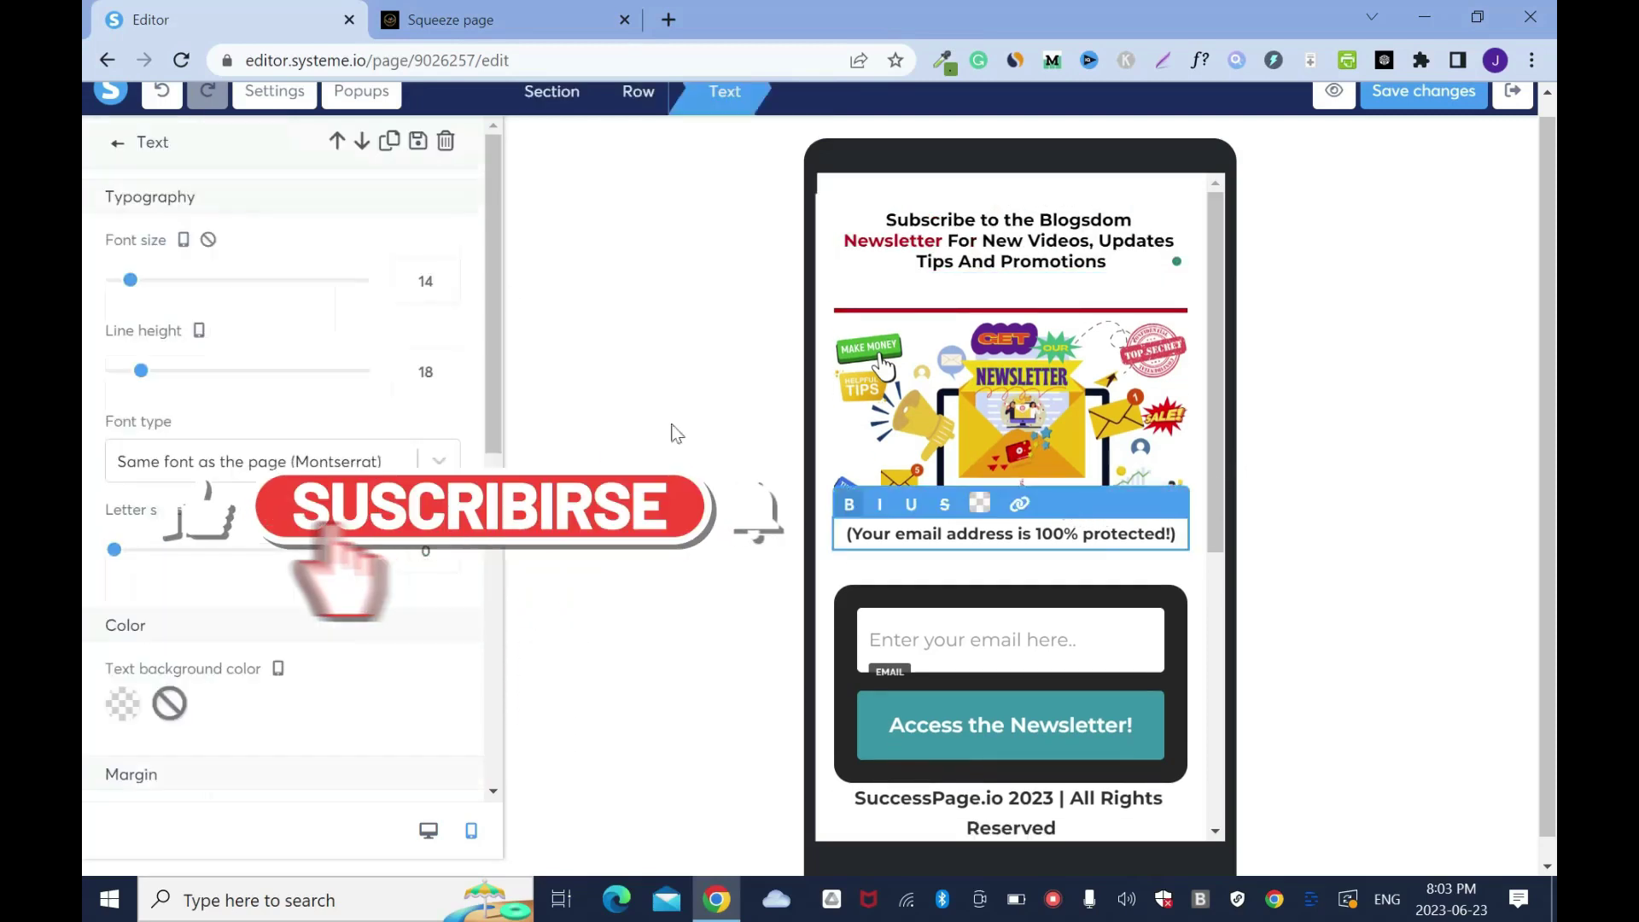
click(445, 288)
click(445, 288)
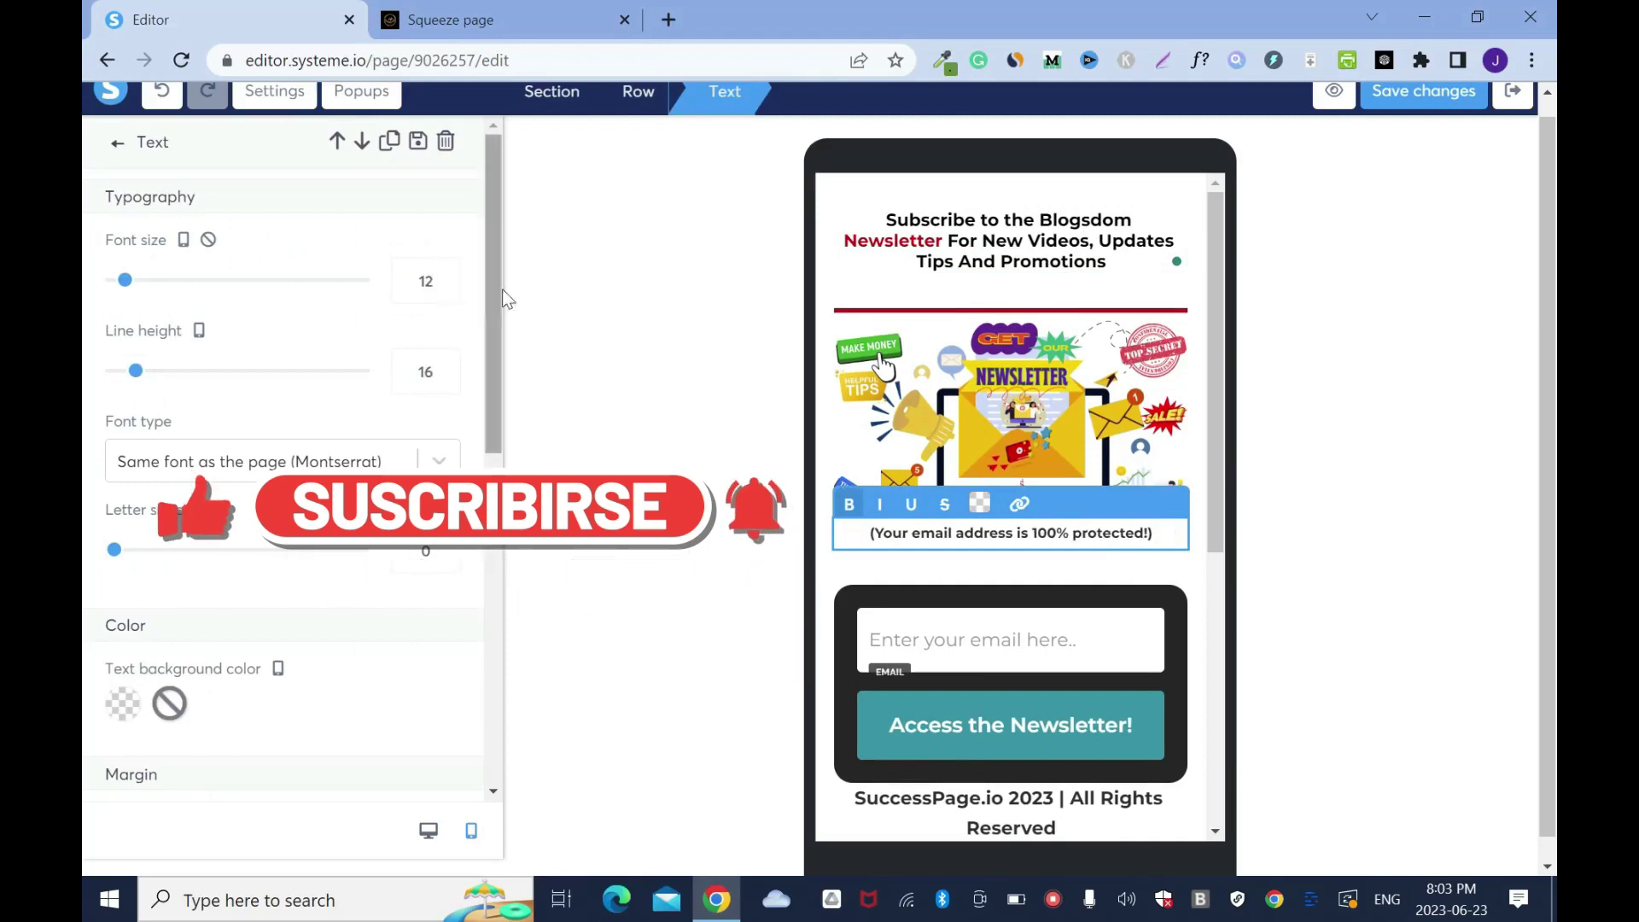
click(1008, 241)
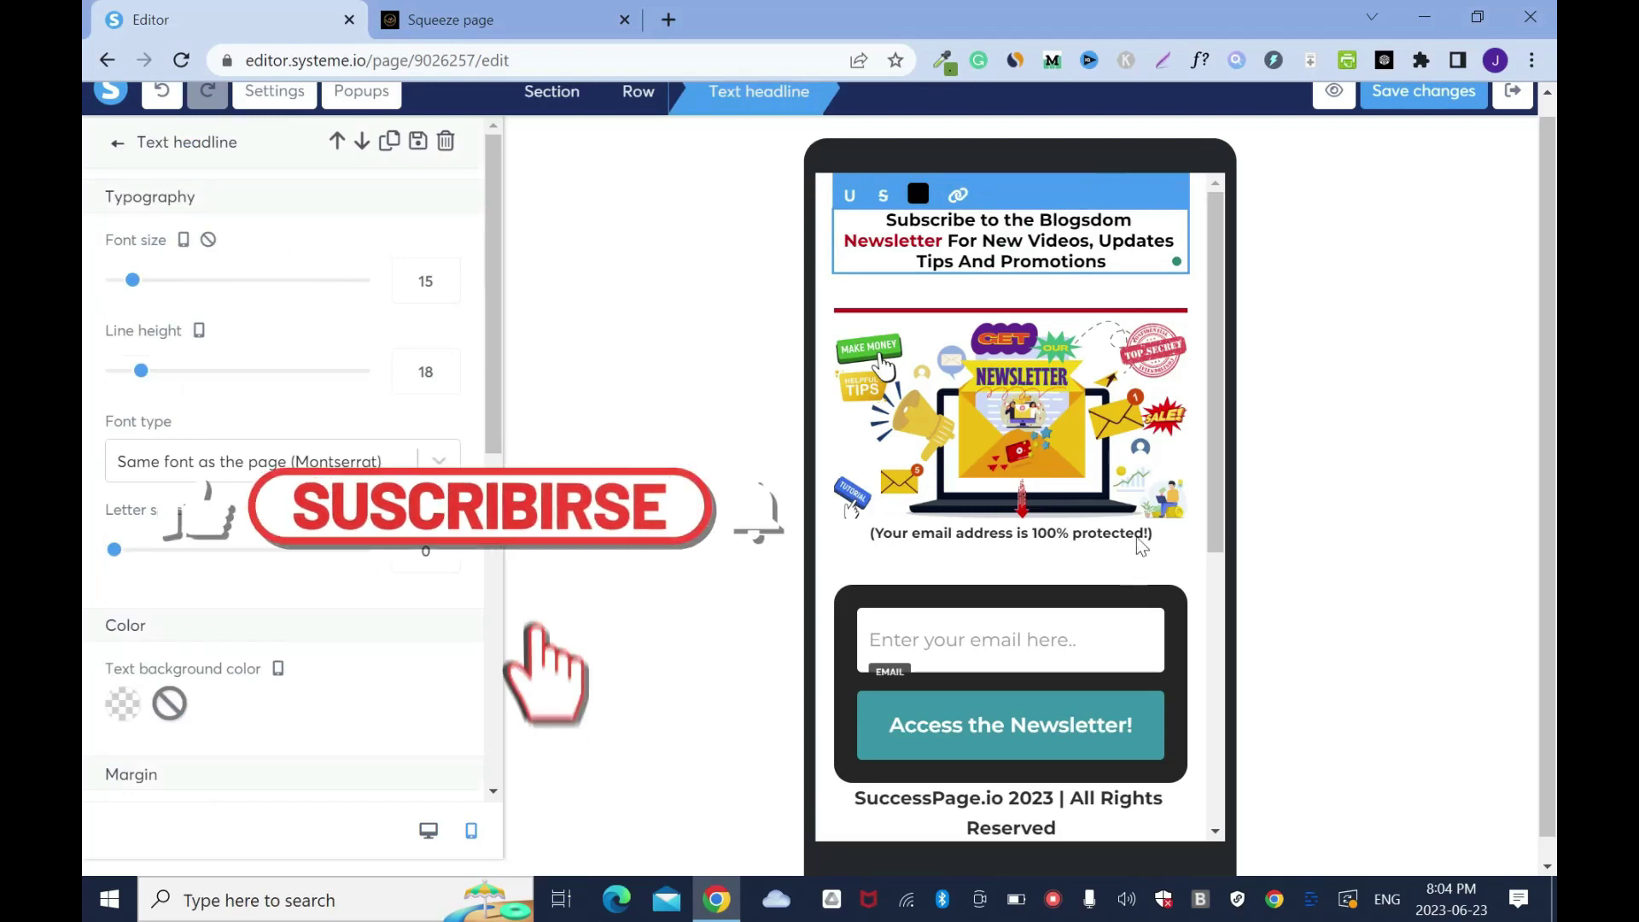
click(1127, 563)
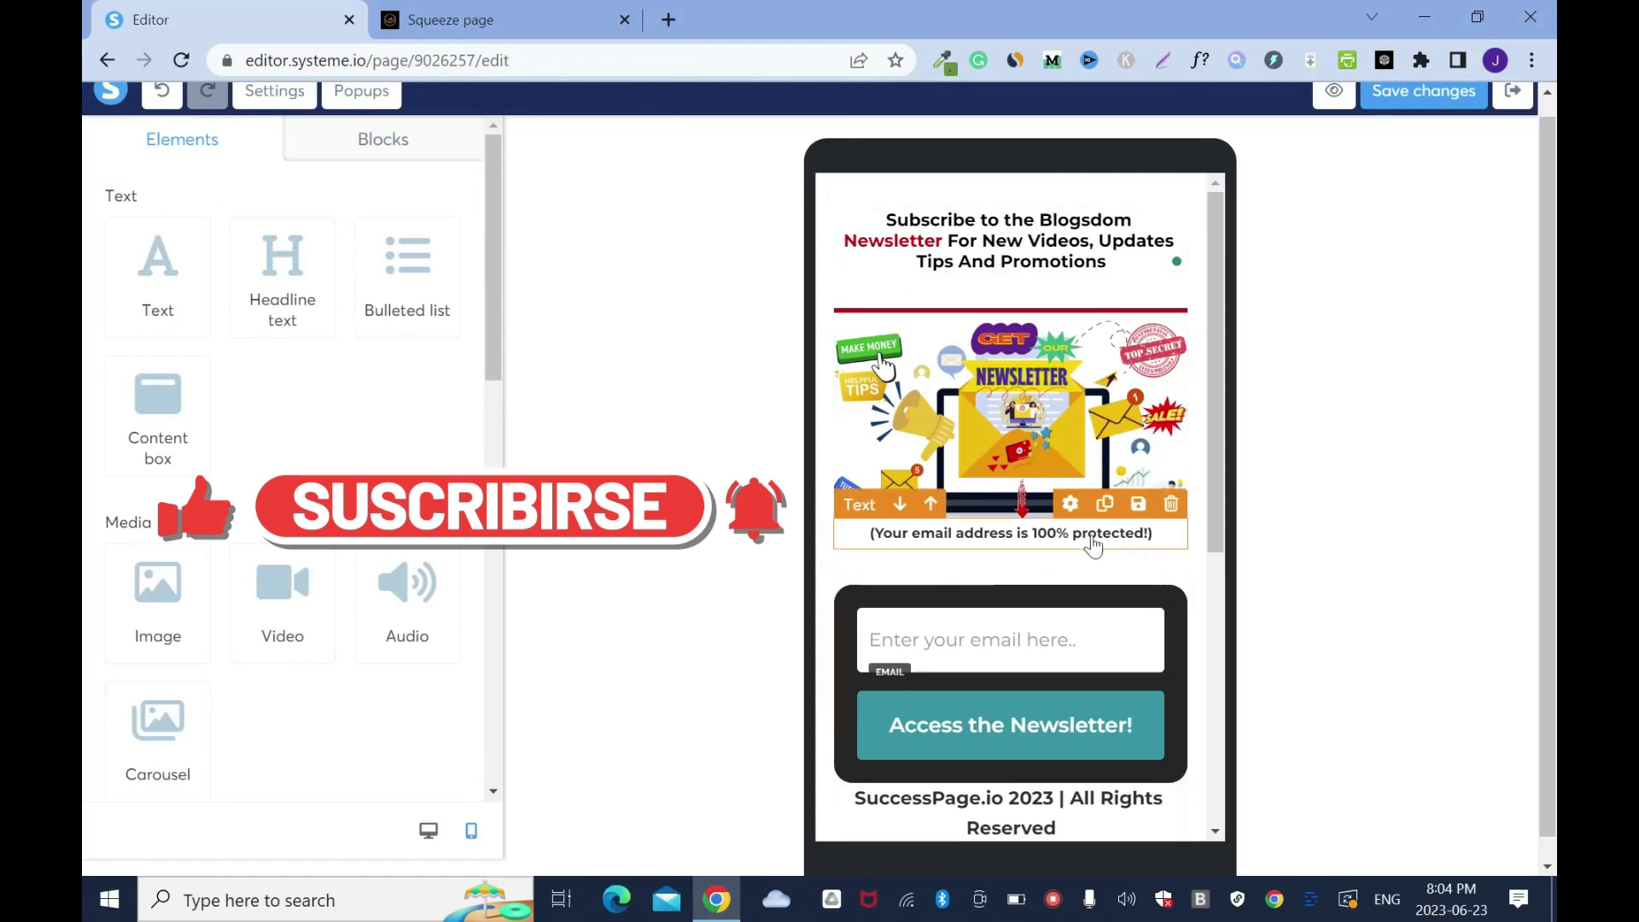
Adjust the protection note's margin, then view the live newsletter page
click(1074, 518)
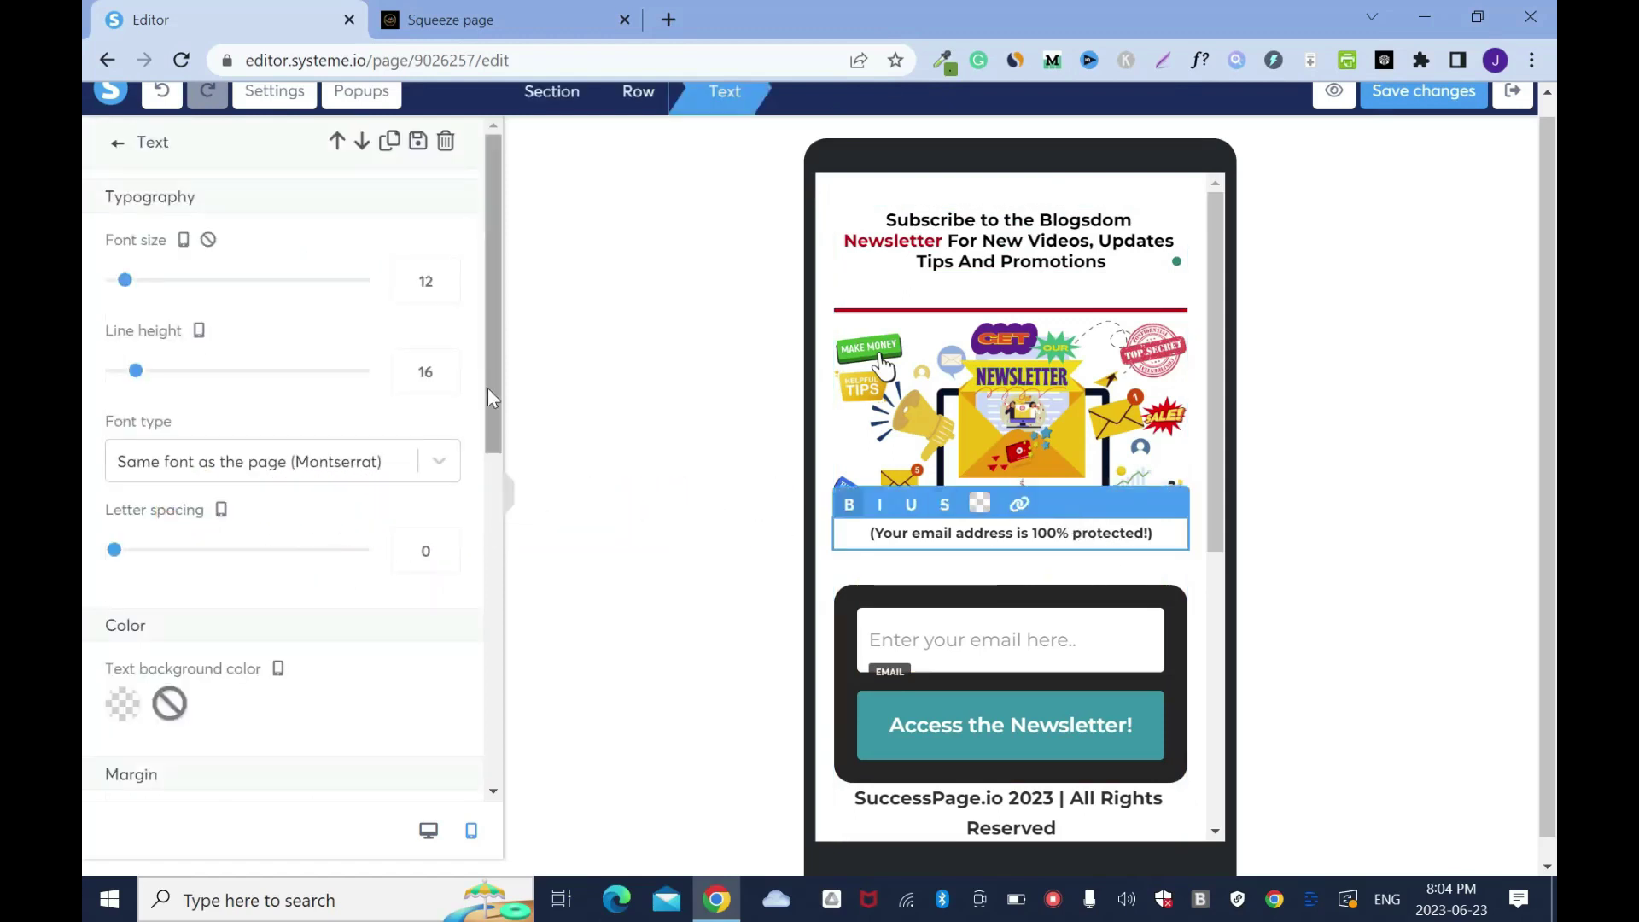
drag(488, 388, 489, 540)
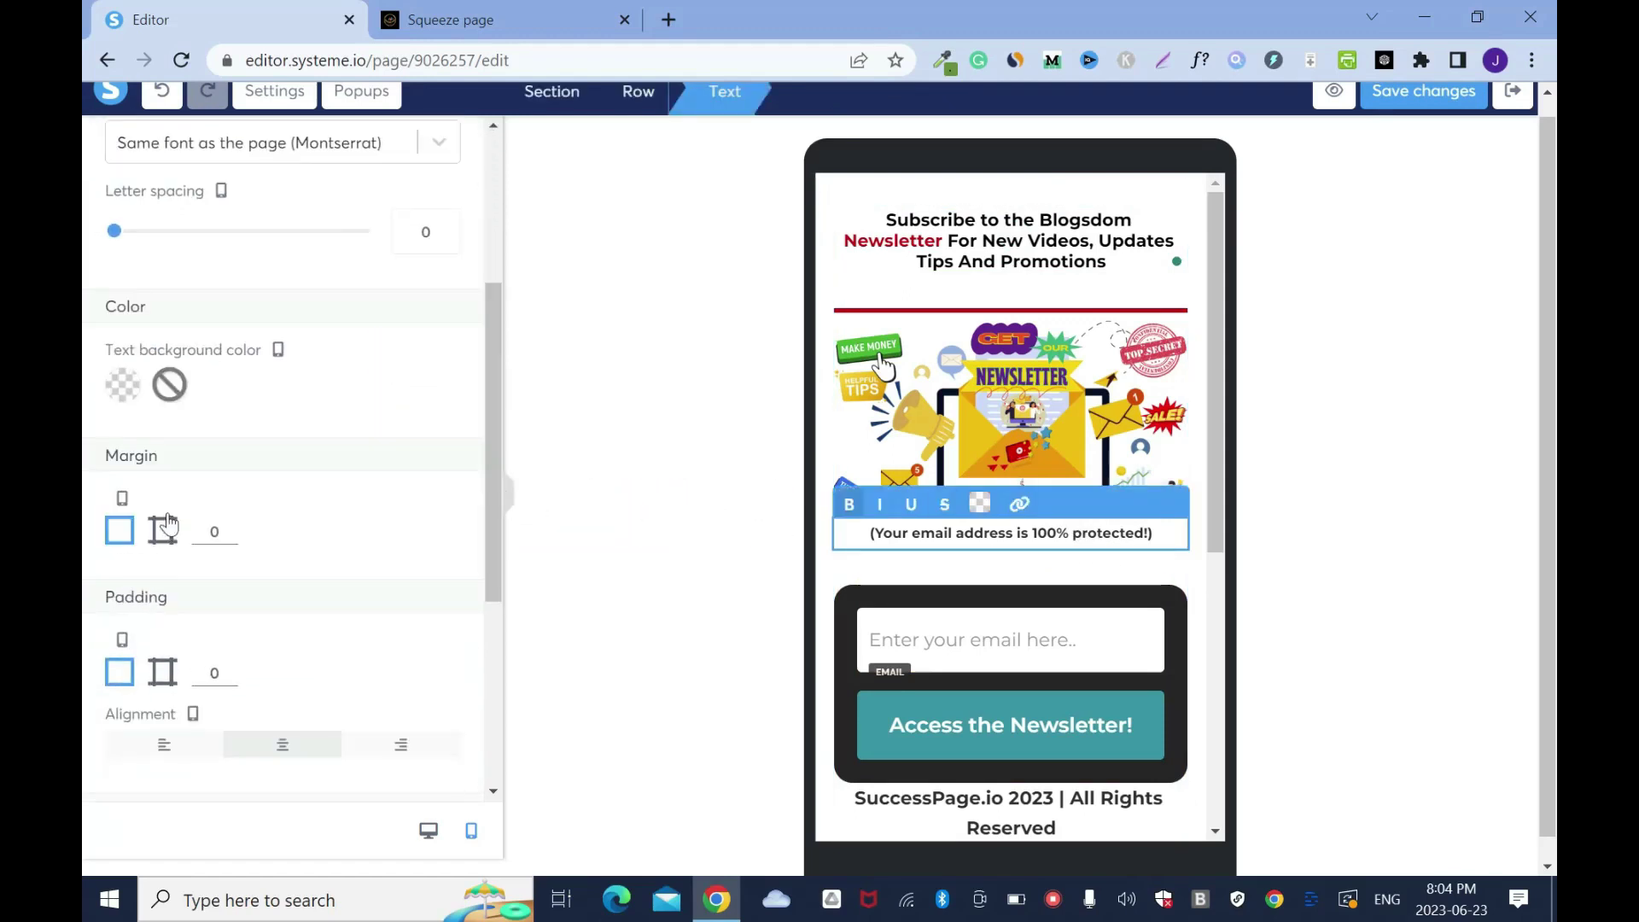
click(166, 525)
click(649, 525)
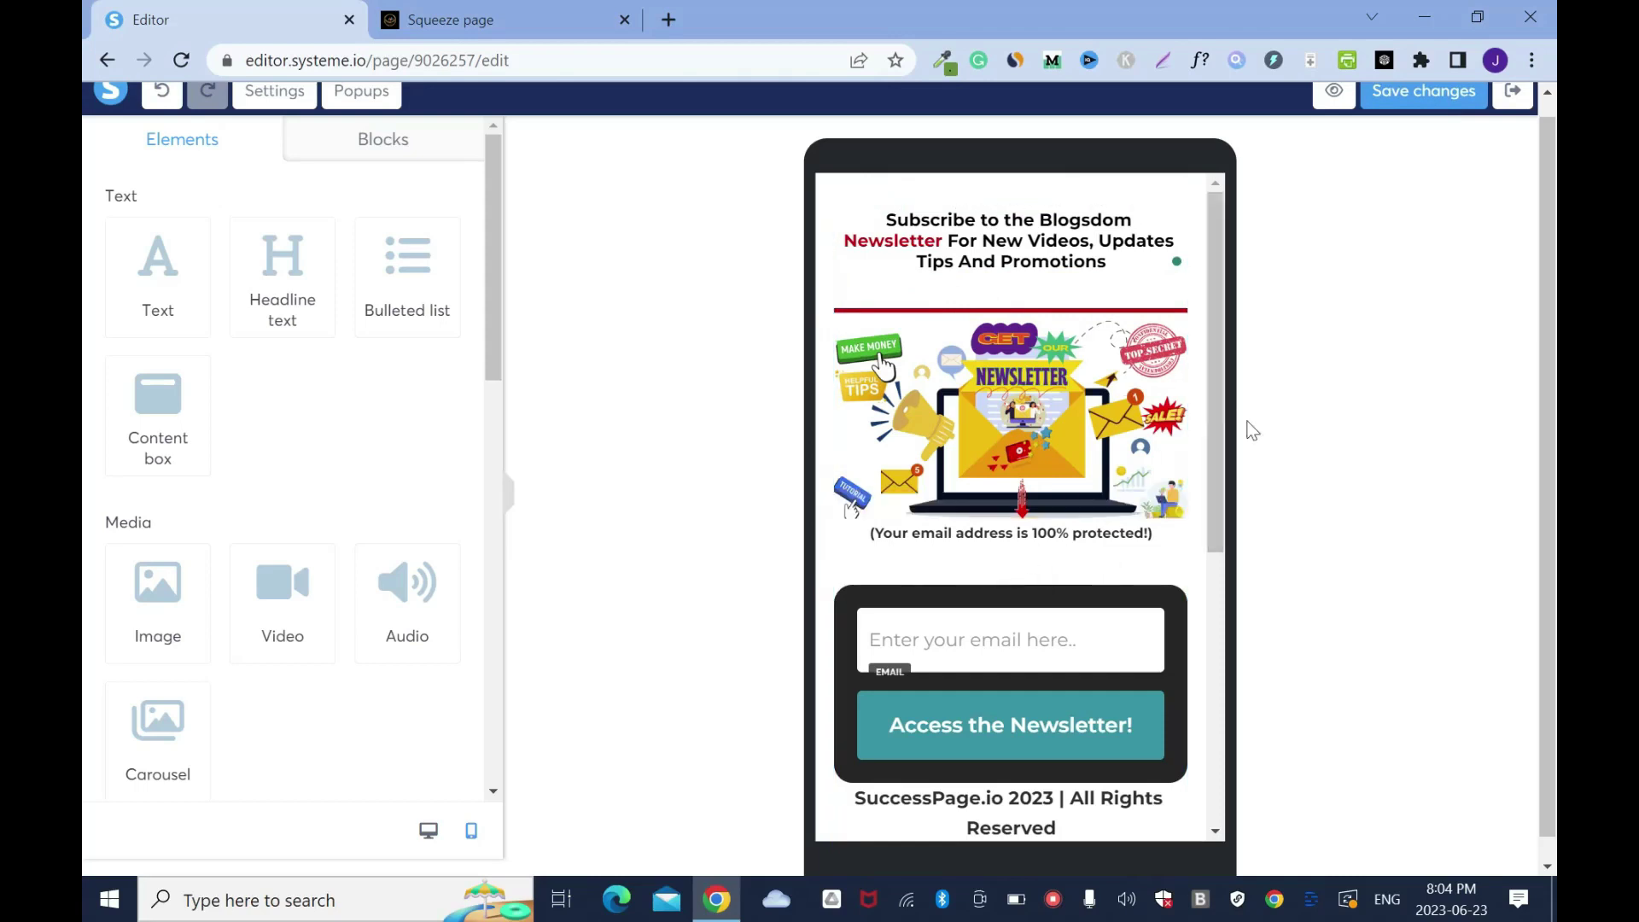
scroll(1211, 412, down, 2)
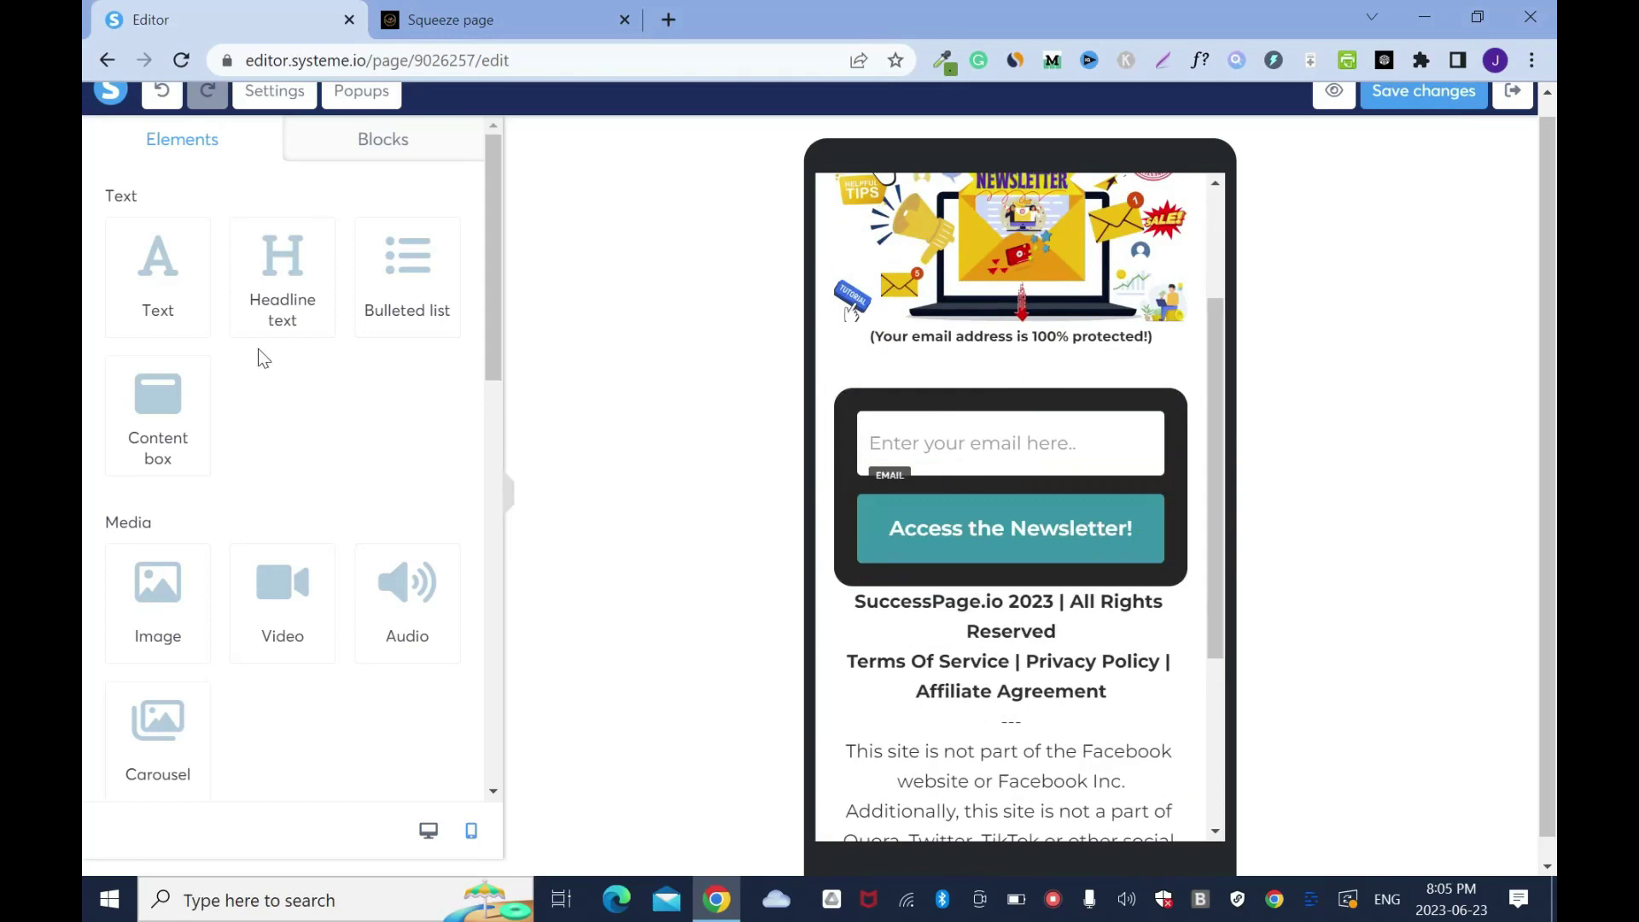
click(451, 20)
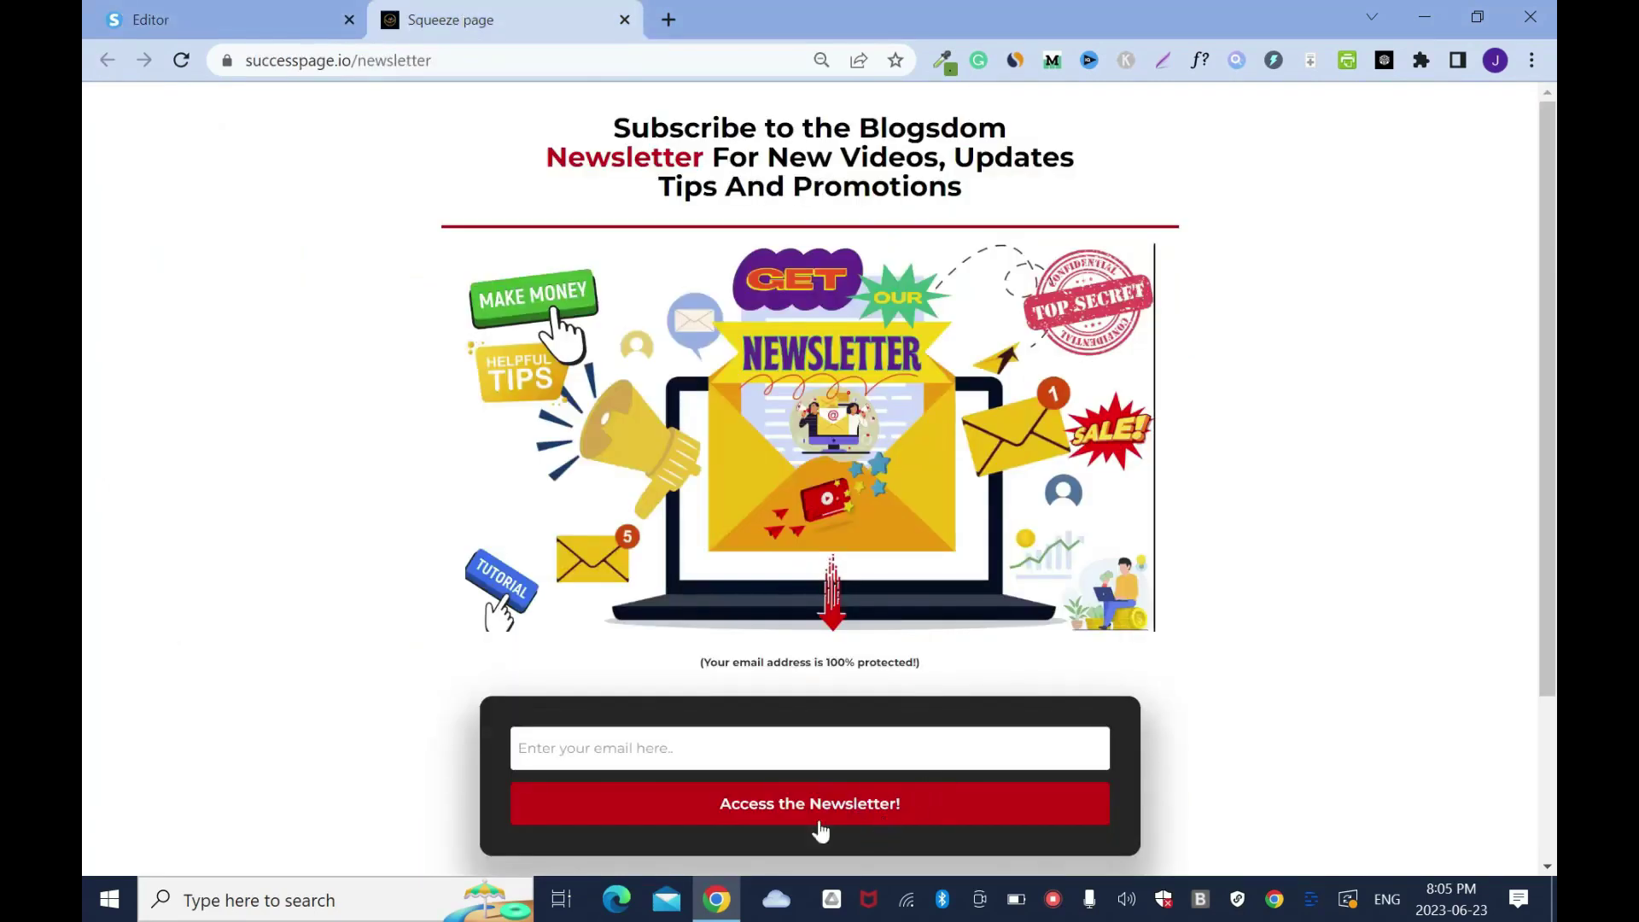
Give the Access the Newsletter! button the red default swatch D0021B as its background colour
click(171, 19)
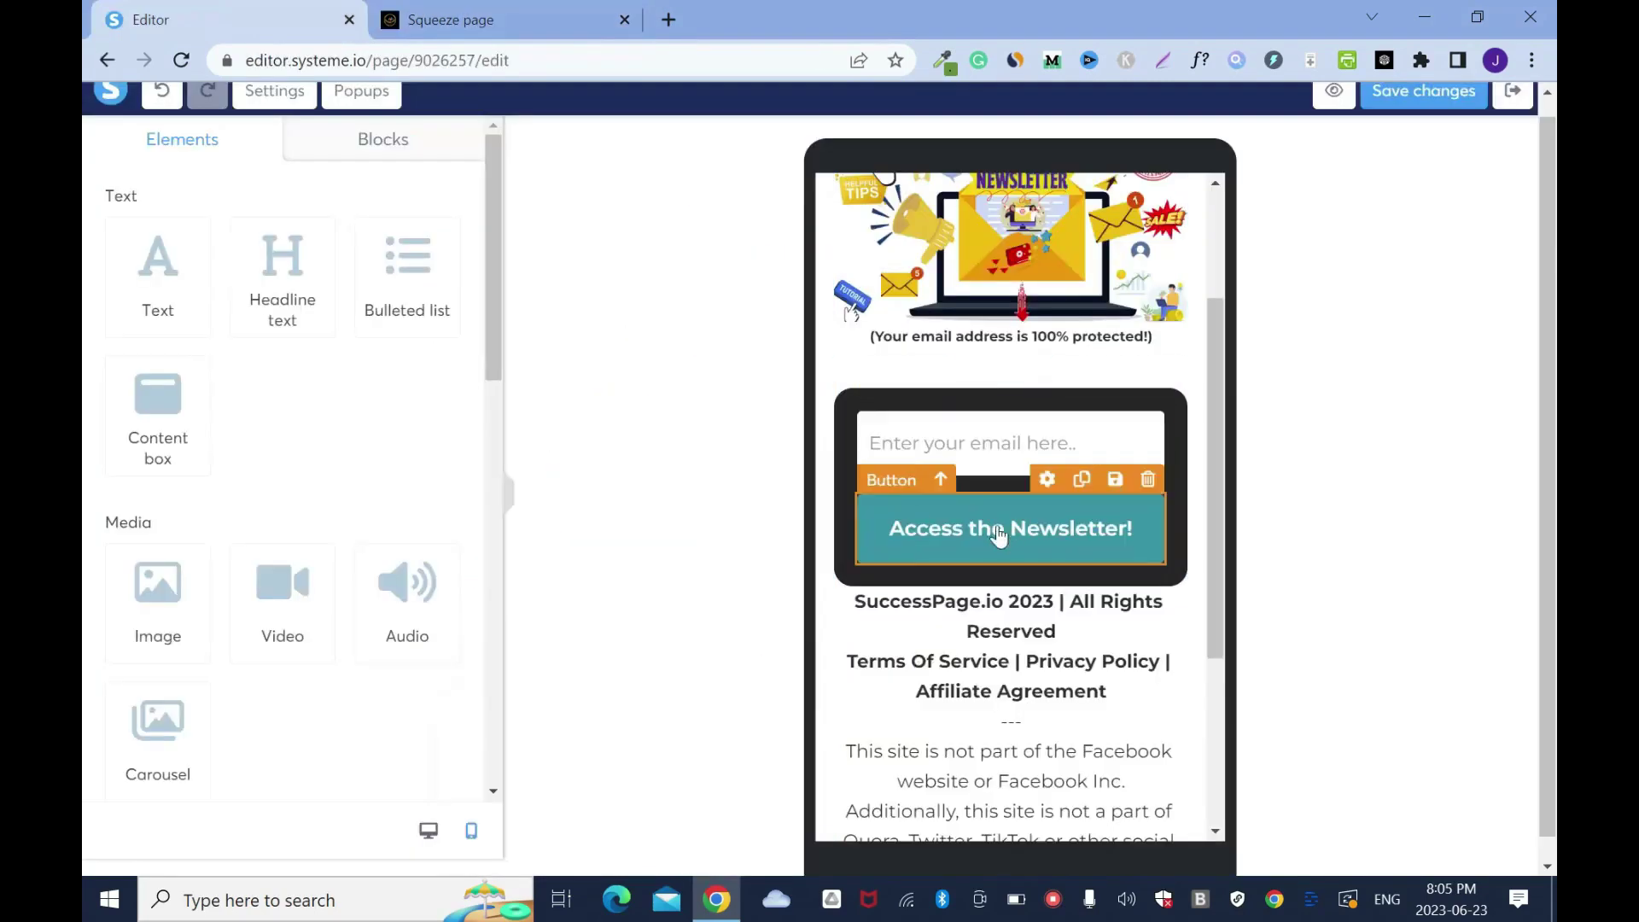
click(1043, 495)
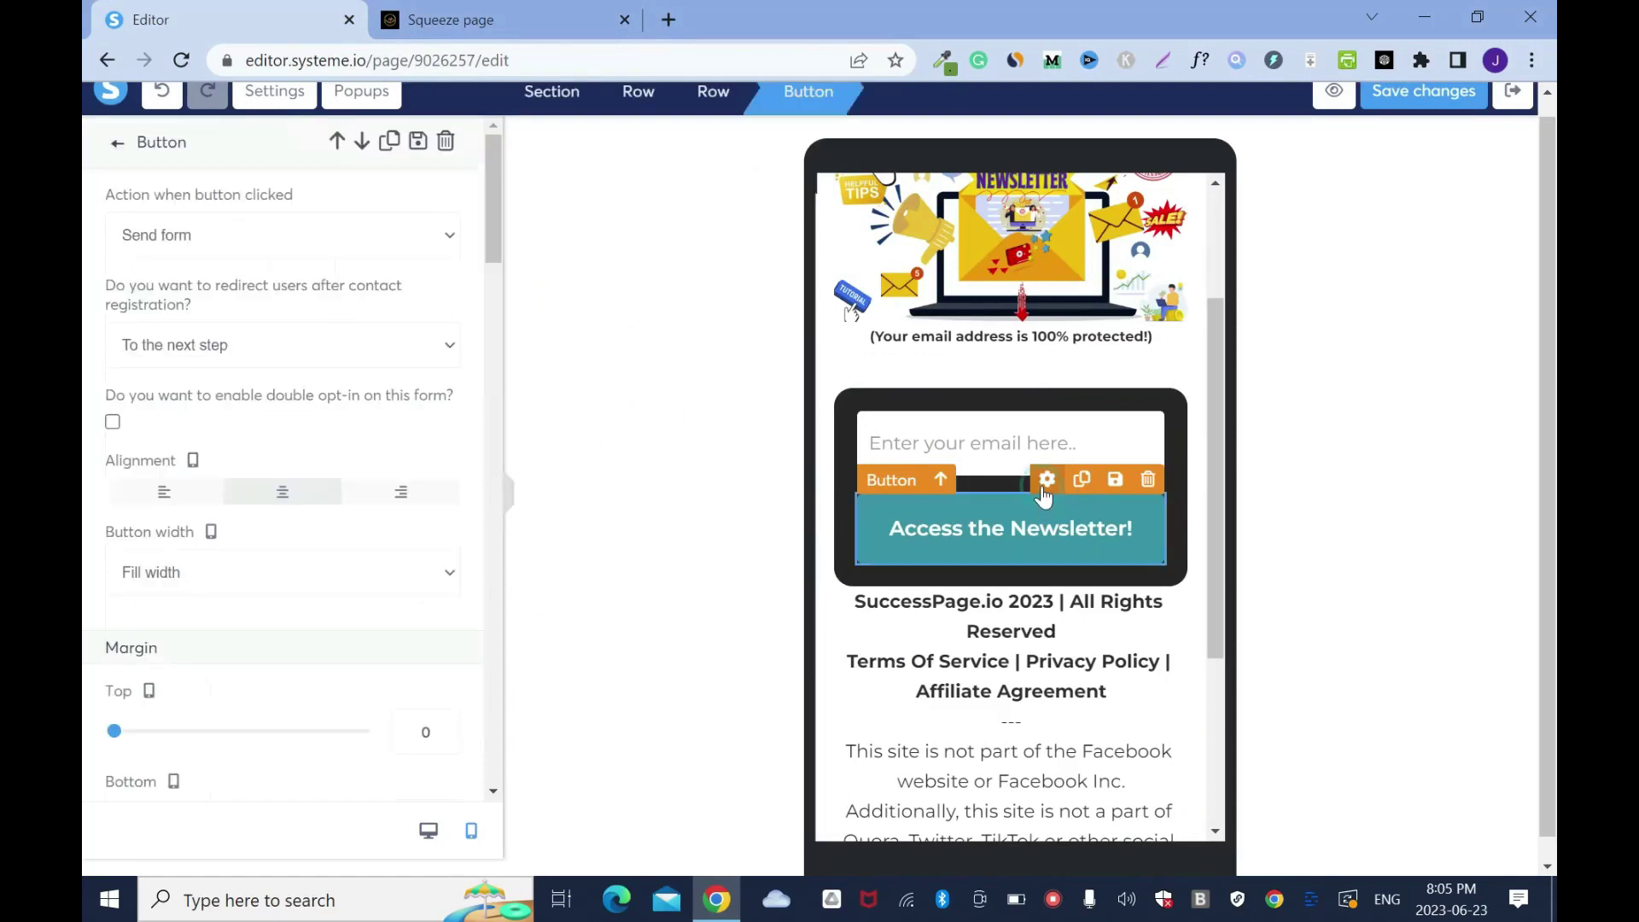
drag(489, 222, 493, 535)
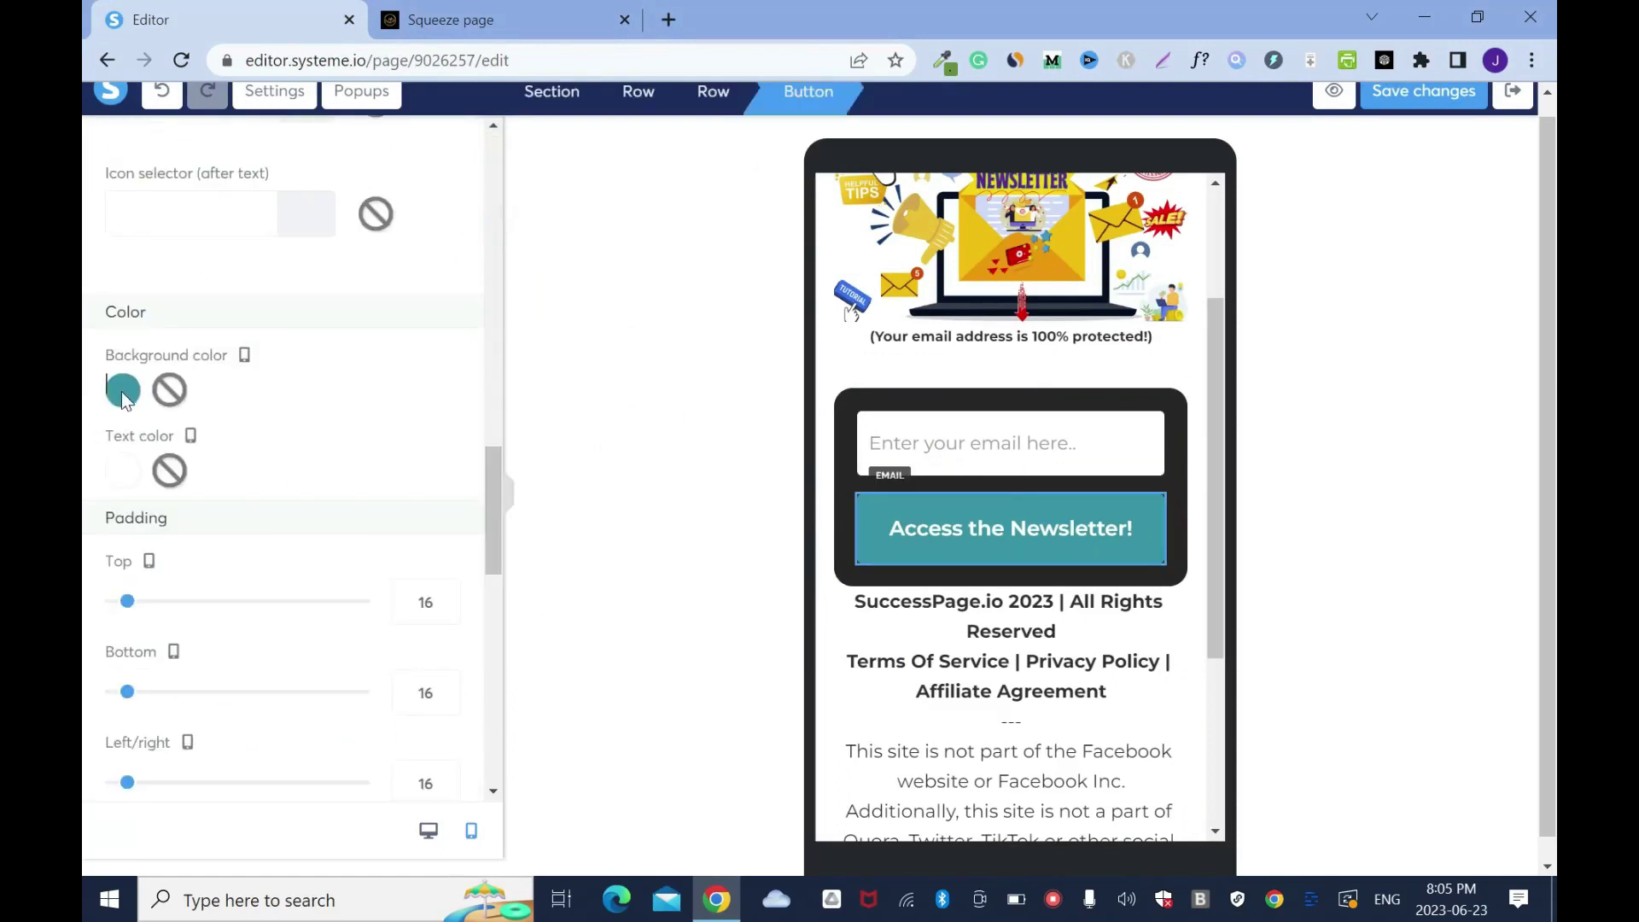
click(124, 394)
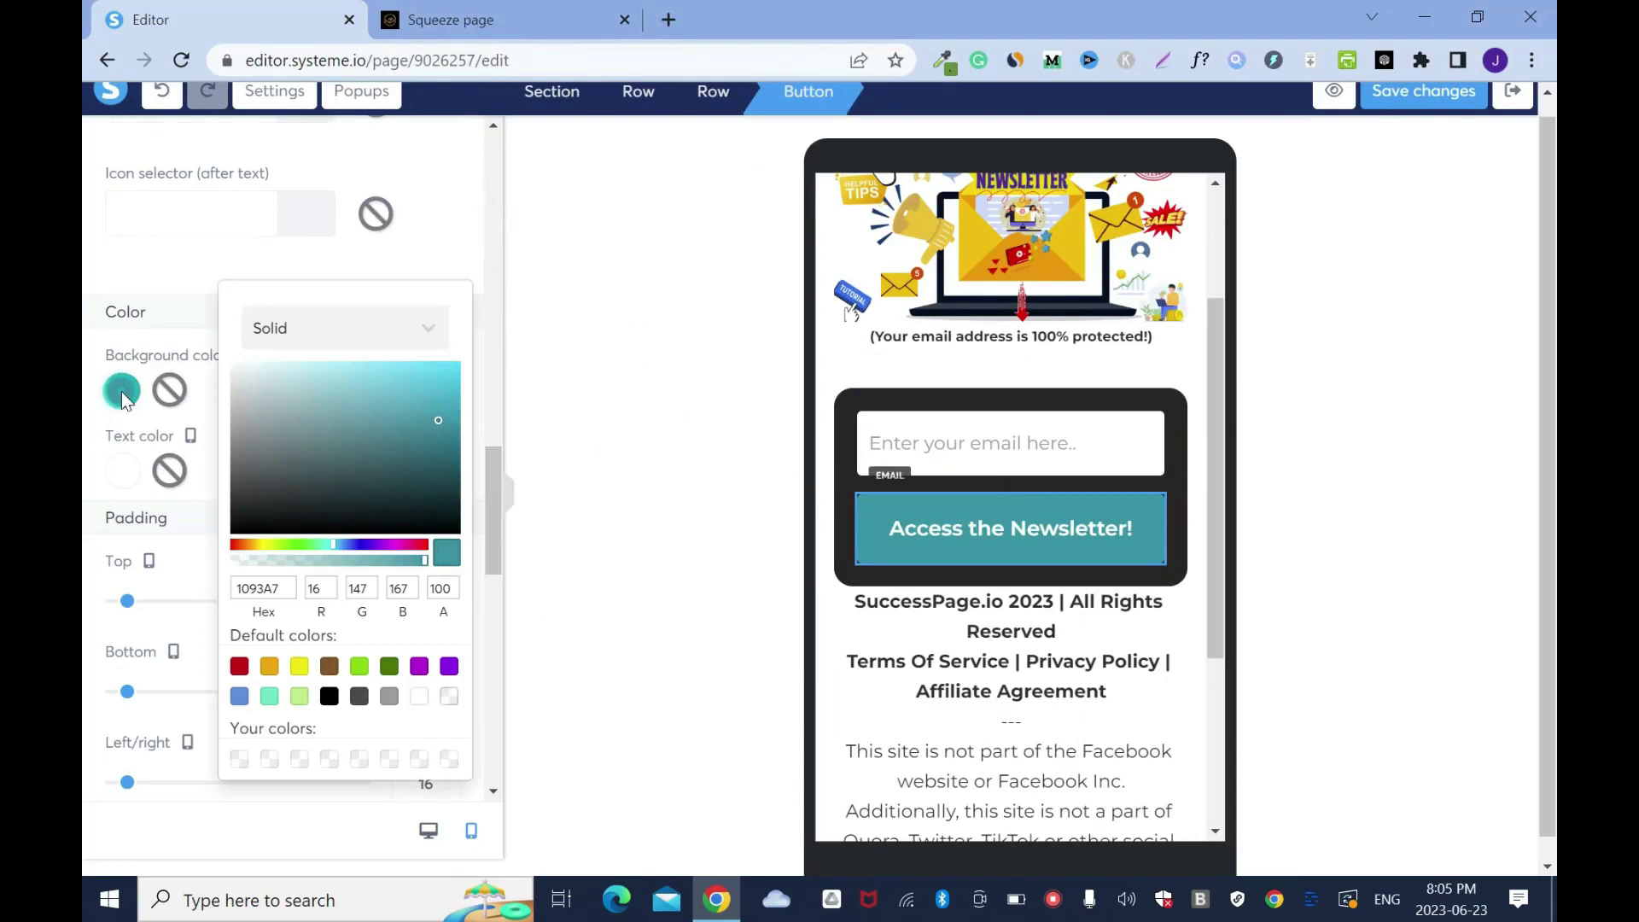
click(240, 668)
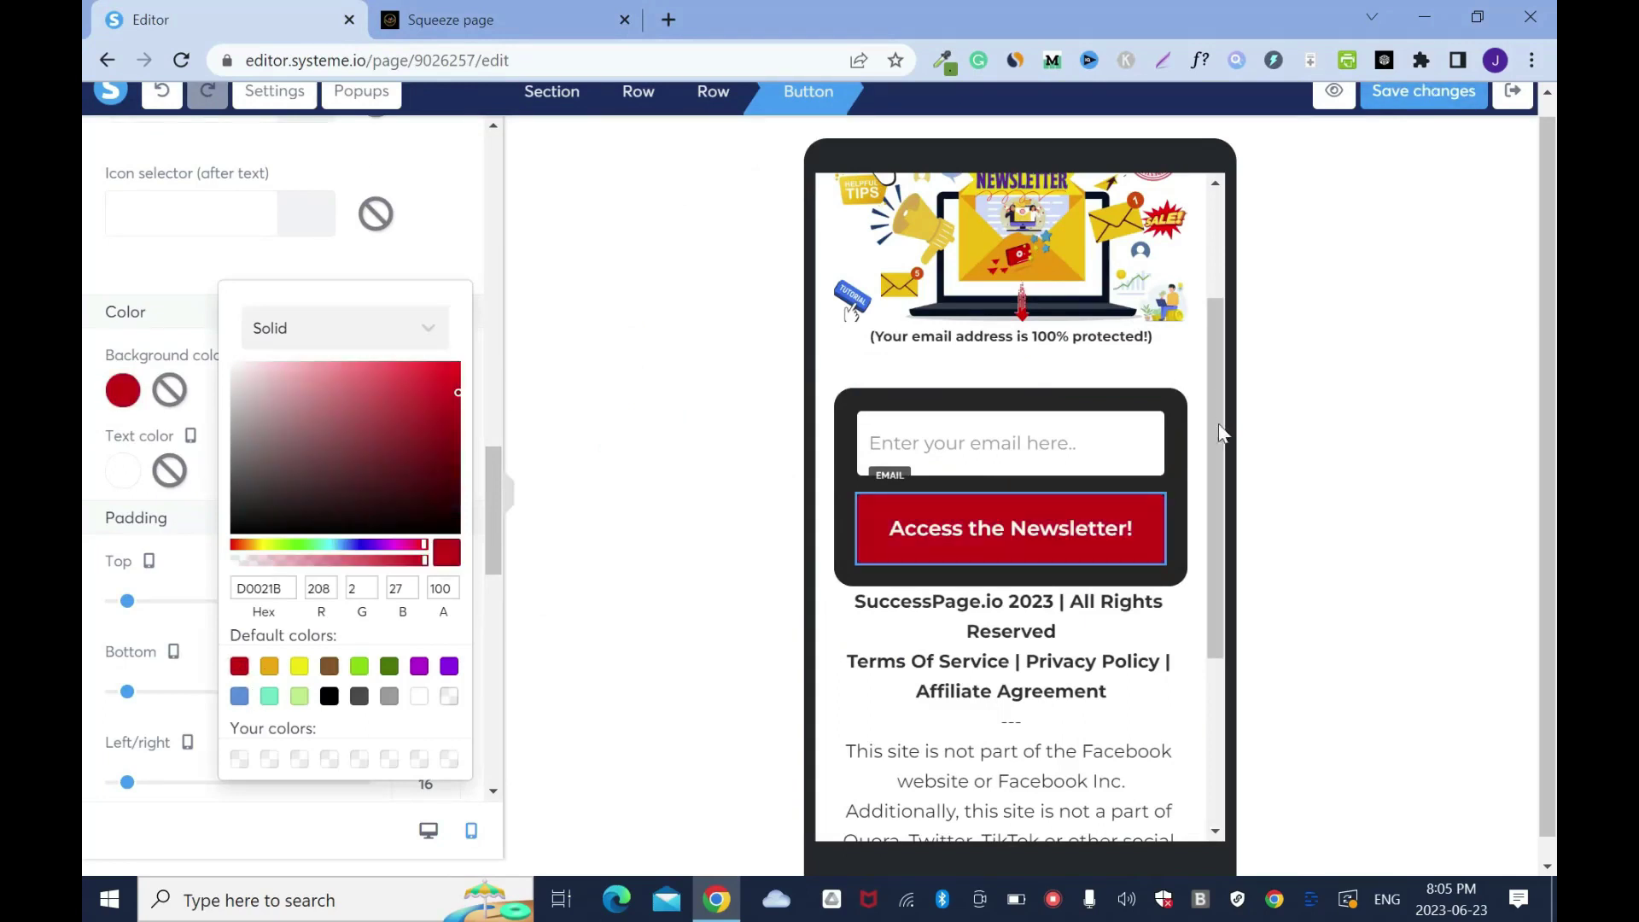
click(1223, 455)
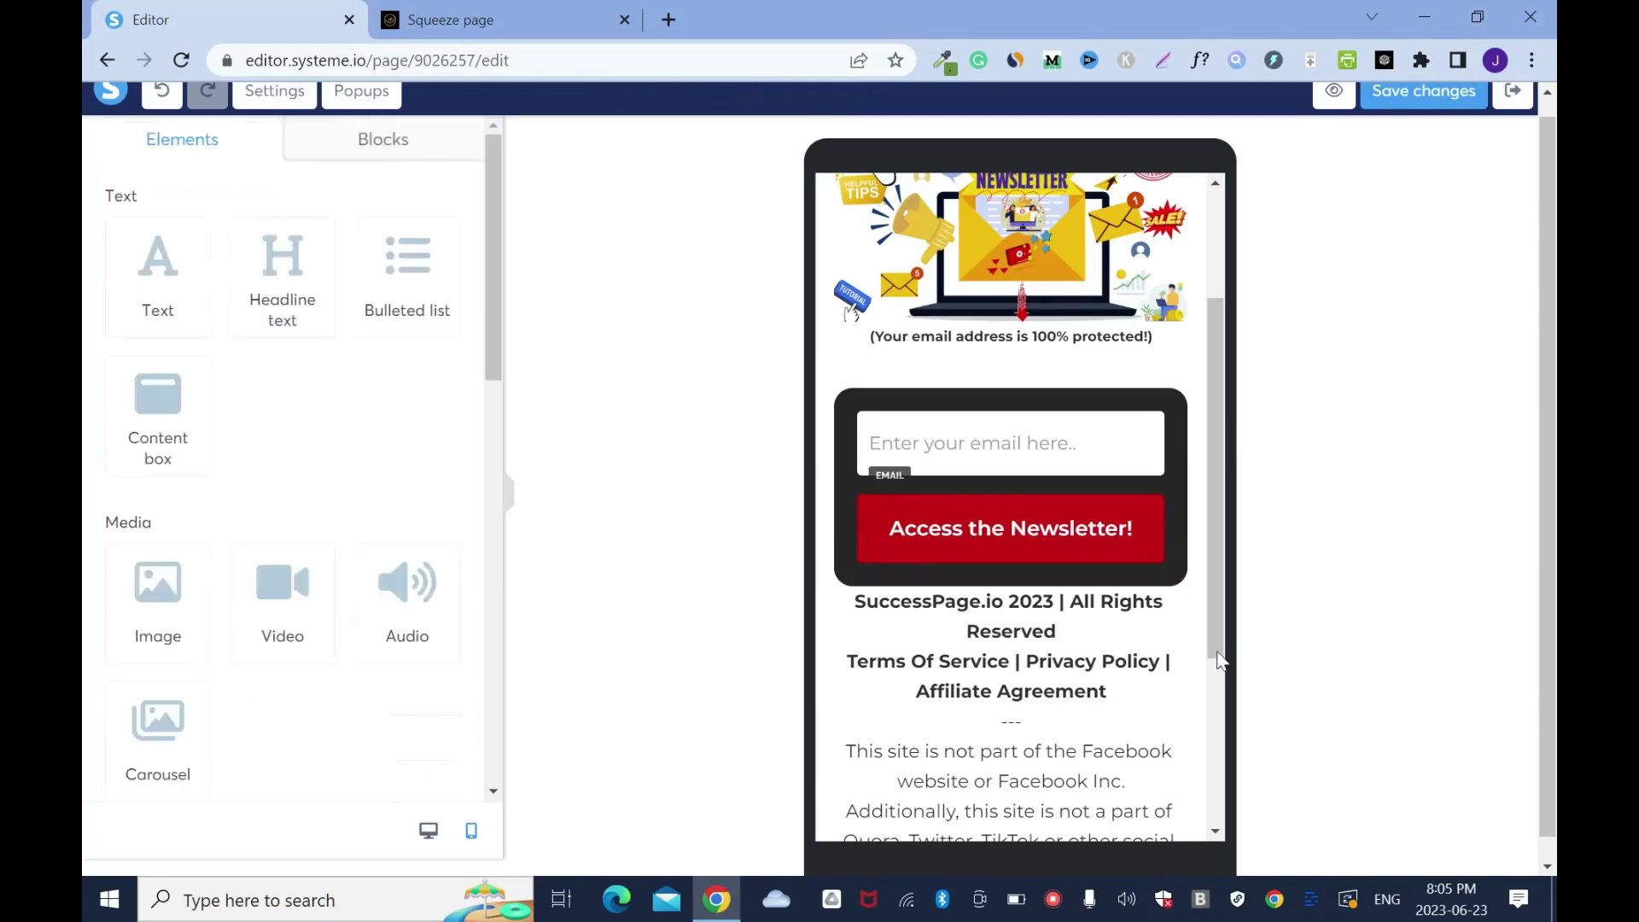
Break the footer text so All Rights Reserved starts its own line
click(1056, 630)
scroll(1027, 507, down, 1)
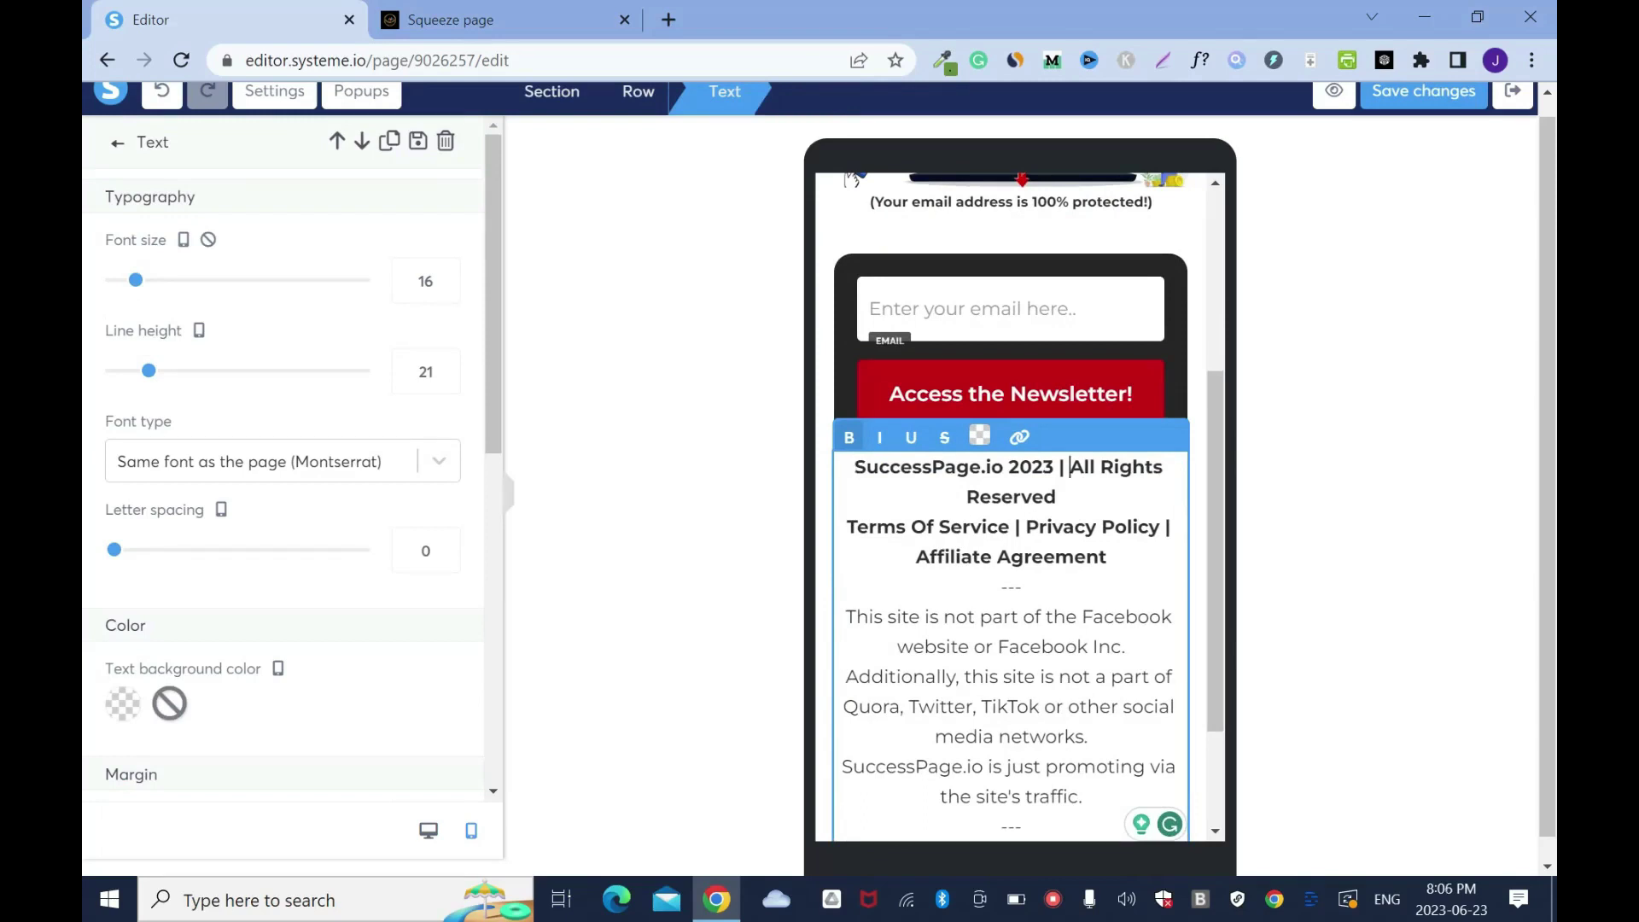
key(Return)
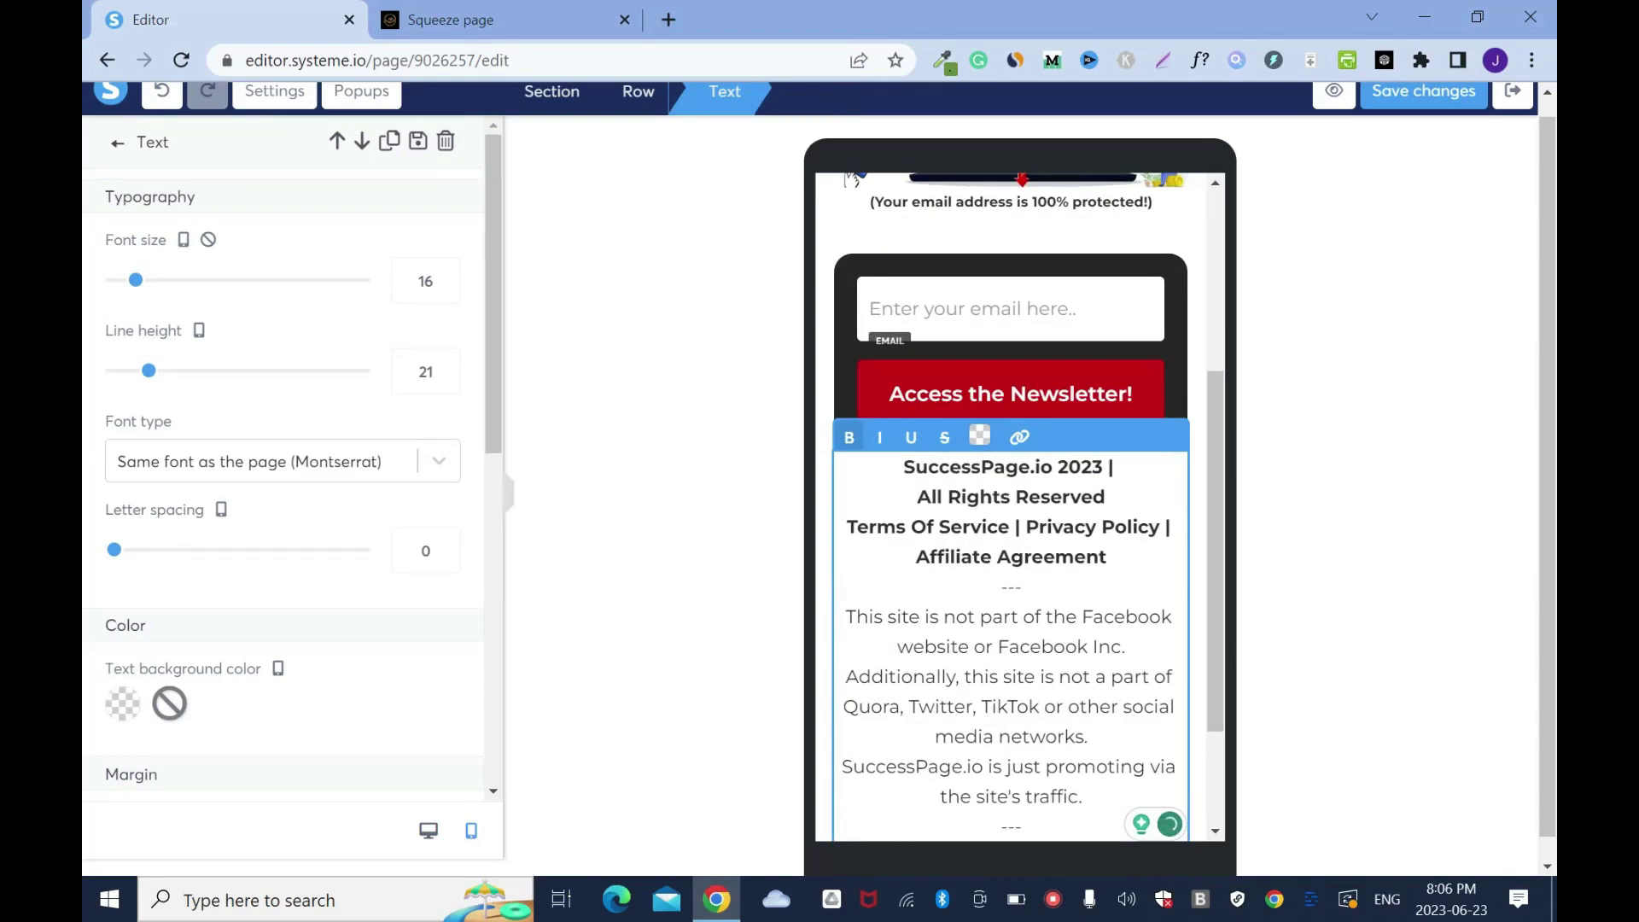
Select the footer disclaimer and set its font size to 15
click(1030, 647)
key(shift+Down)
key(shift+Down)
key(shift+Down)
key(shift+Down)
key(shift+Down)
key(shift+Down)
key(shift+End)
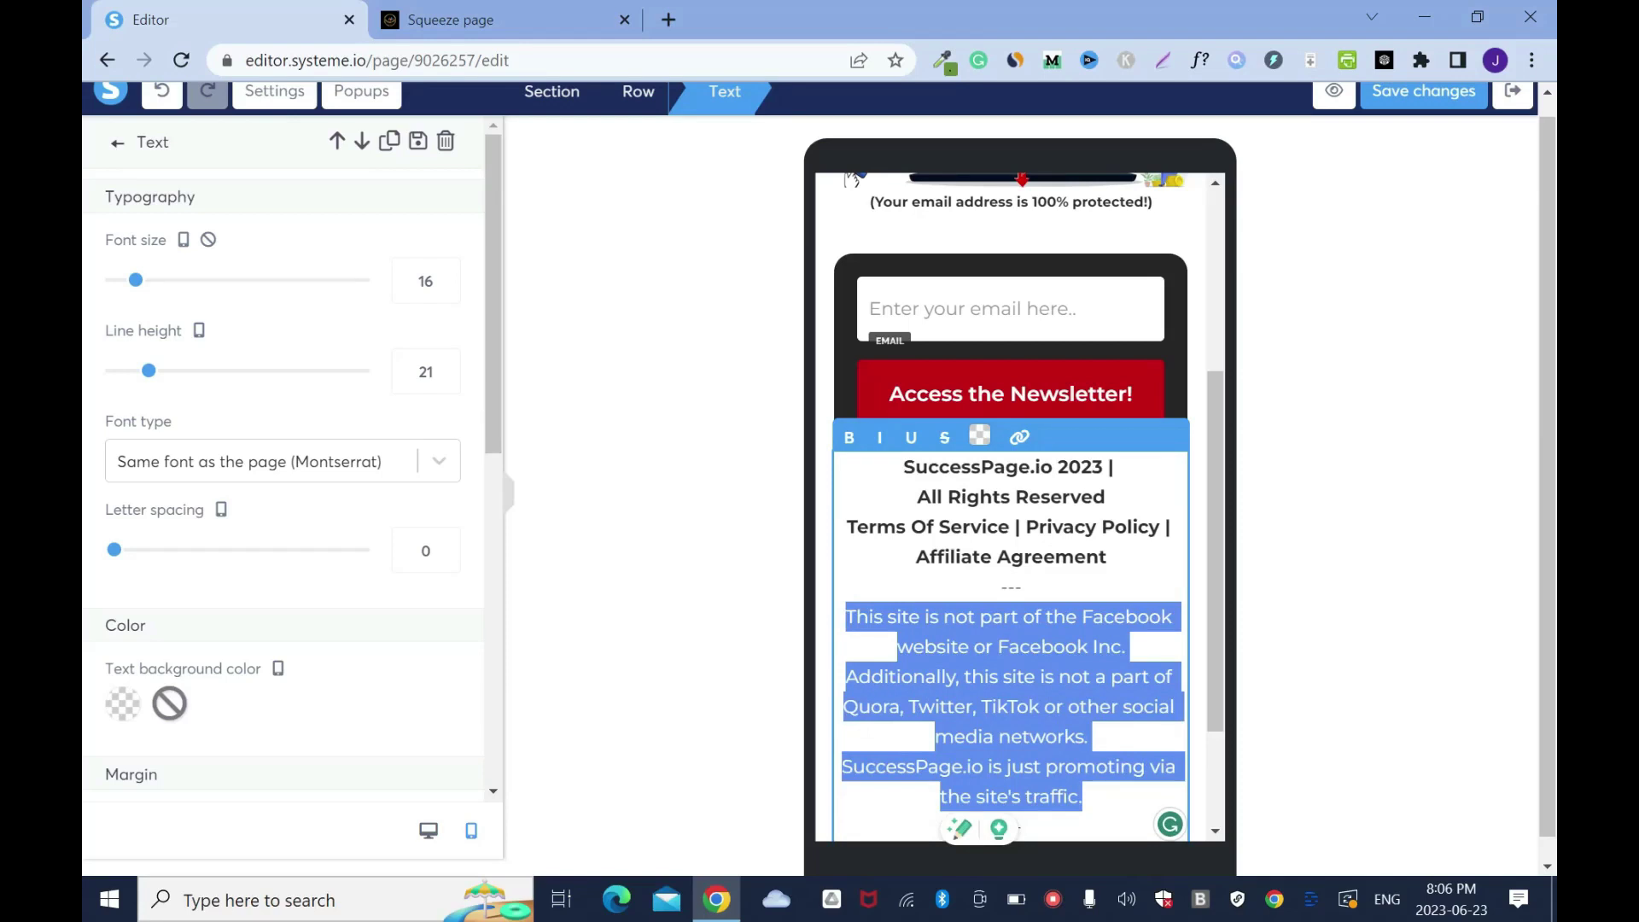
click(445, 288)
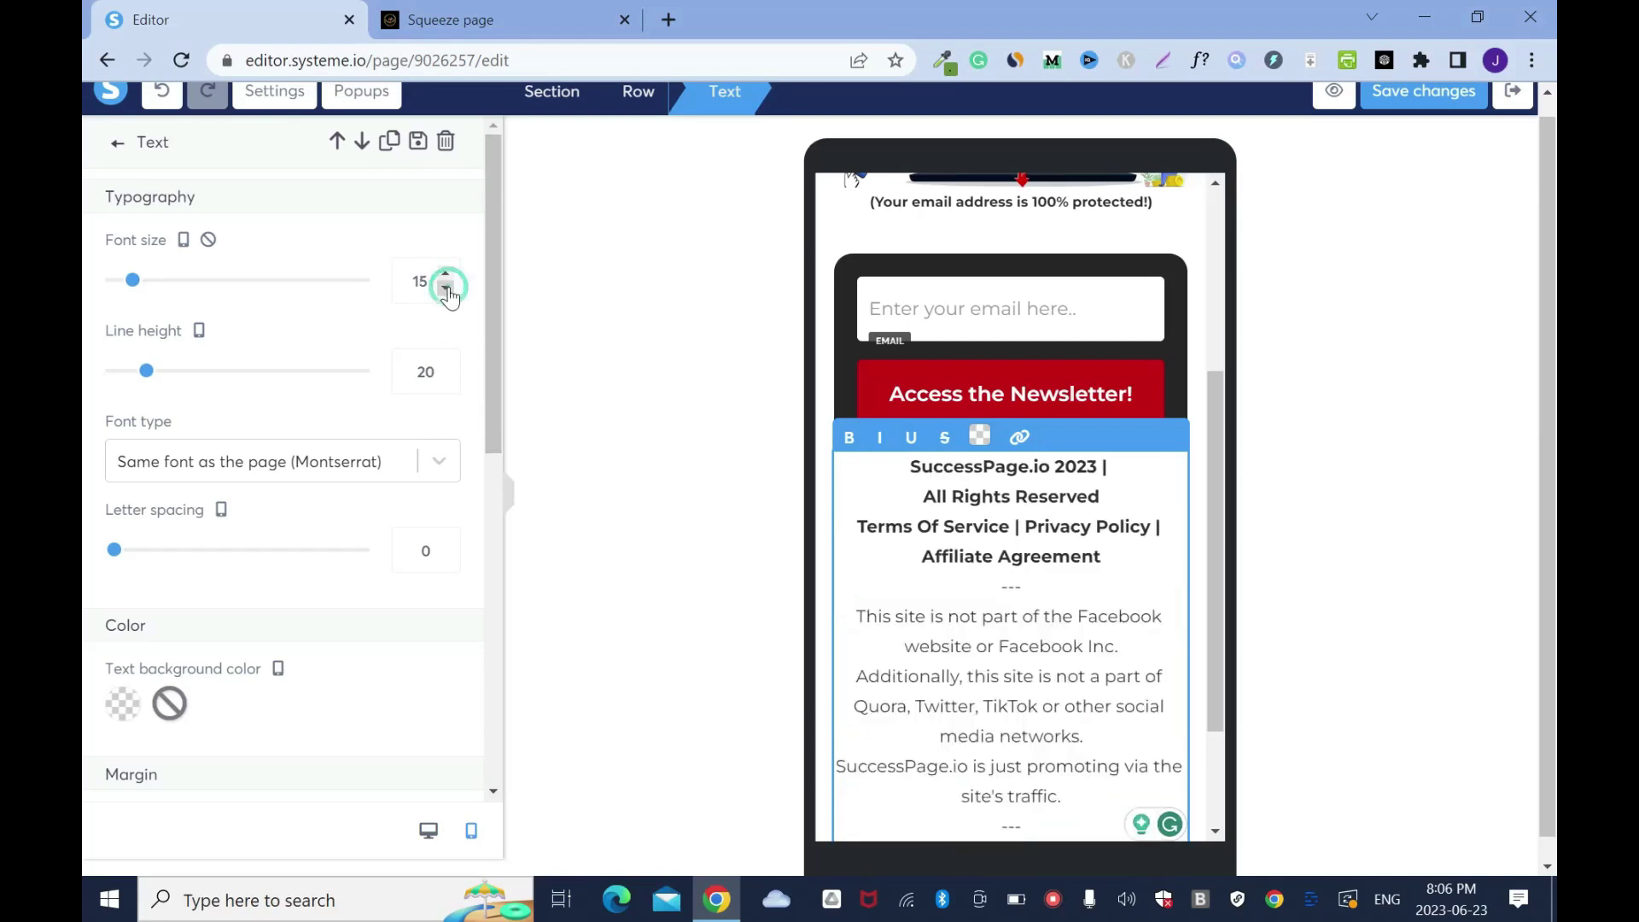
click(446, 288)
click(446, 289)
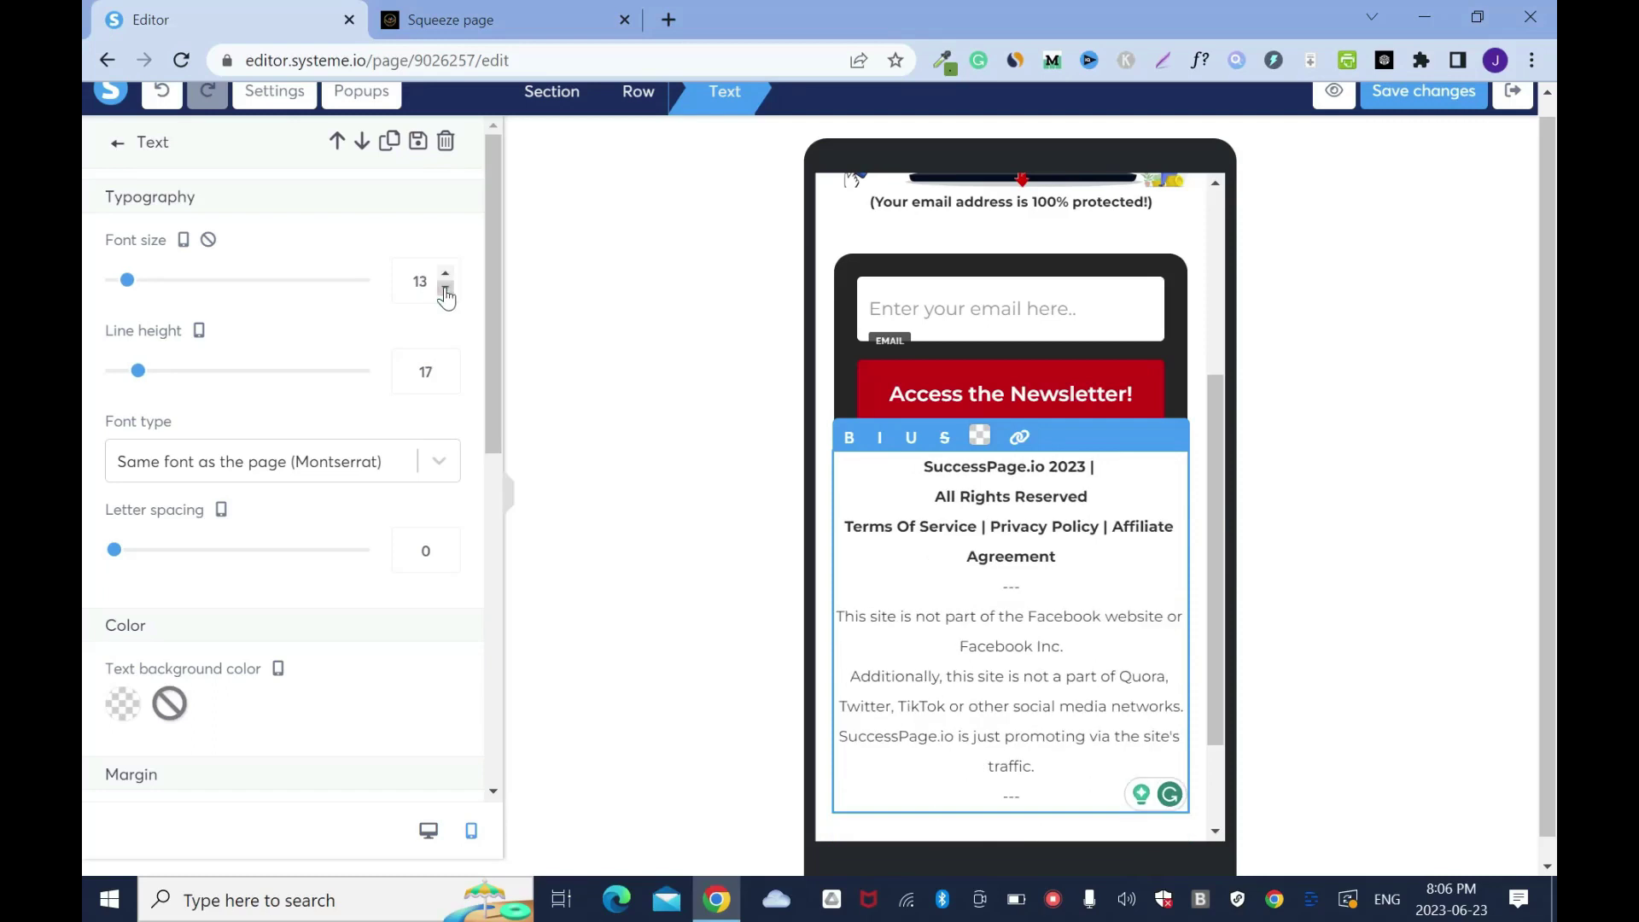
click(446, 289)
click(446, 273)
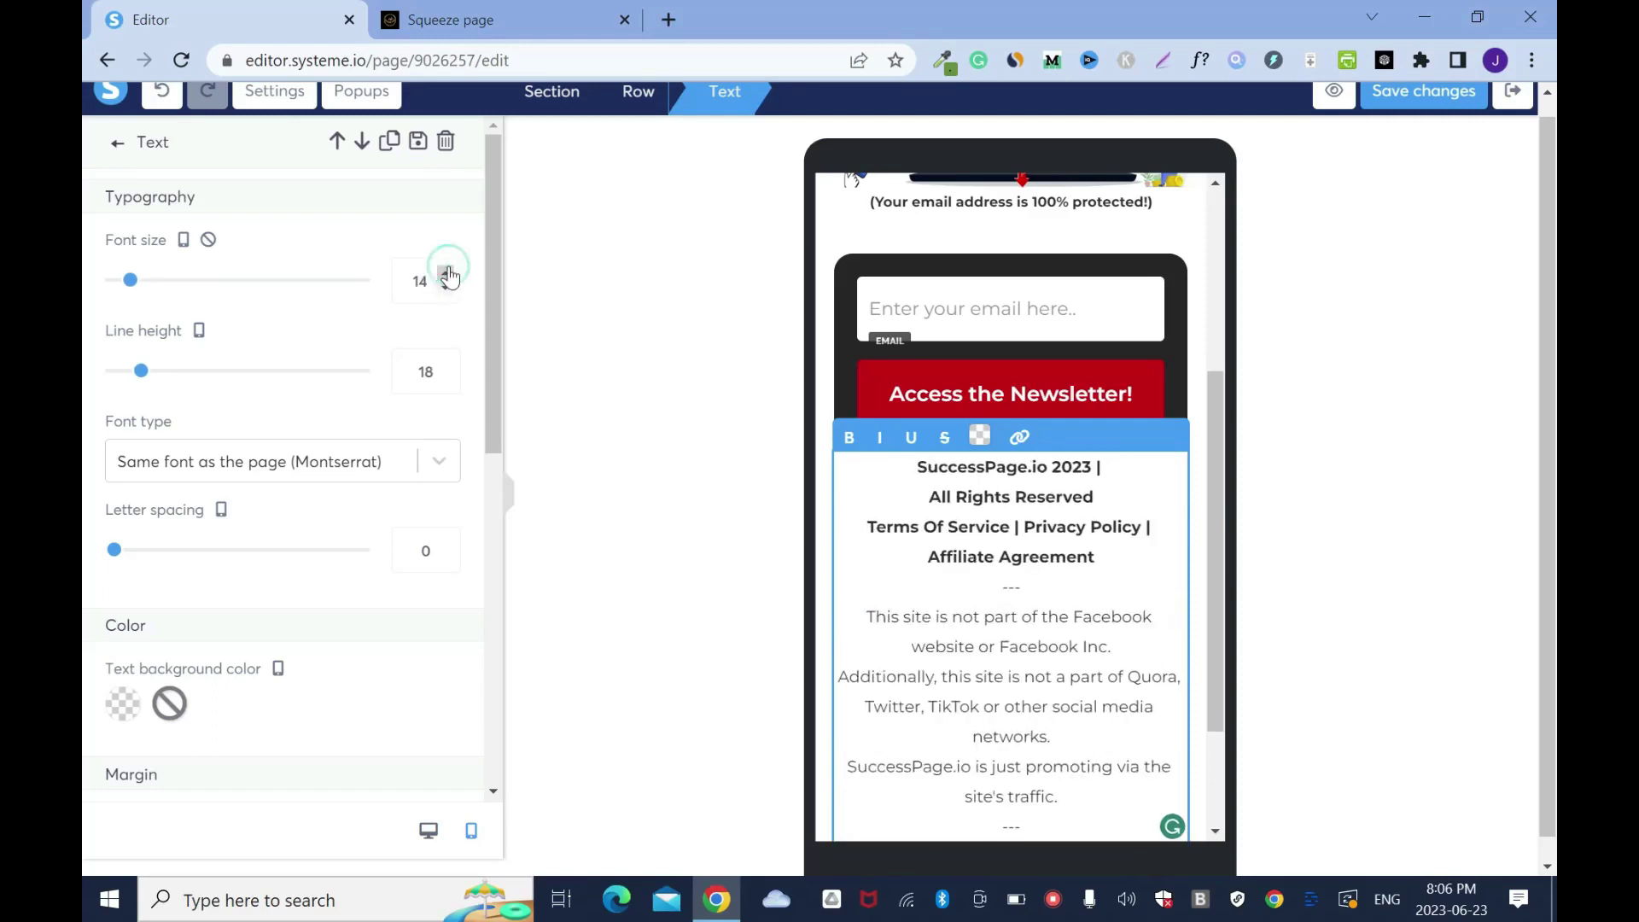
click(446, 274)
click(446, 274)
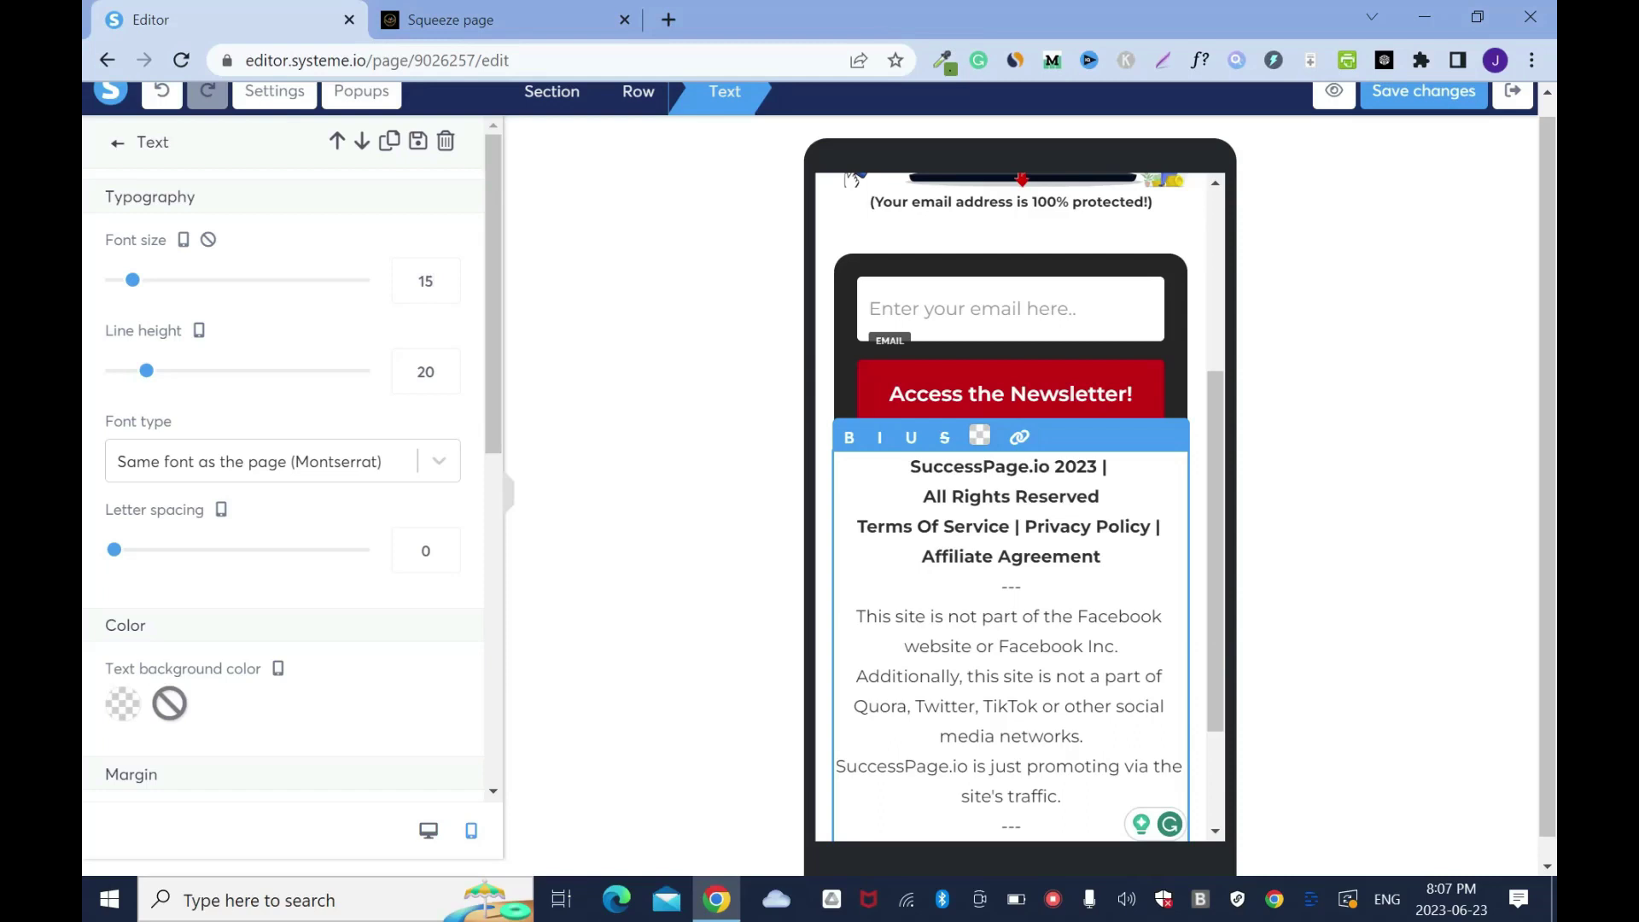
Review the full mobile layout, reselect the footer text, and save the page changes
click(1214, 680)
scroll(1212, 709, down, 2)
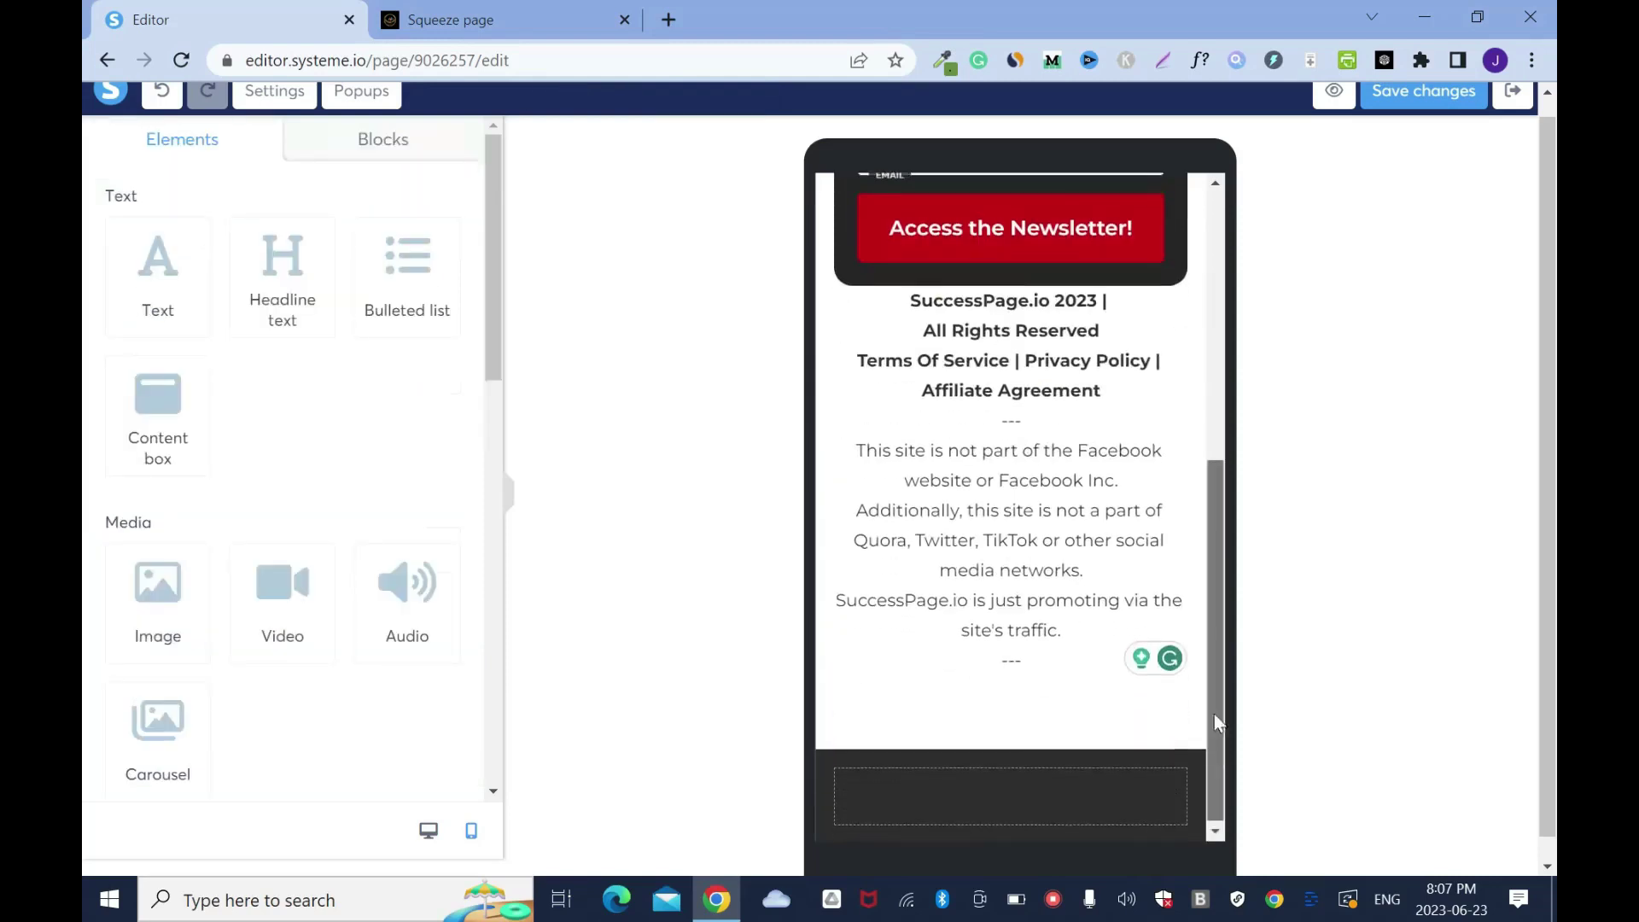
scroll(1215, 716, up, 3)
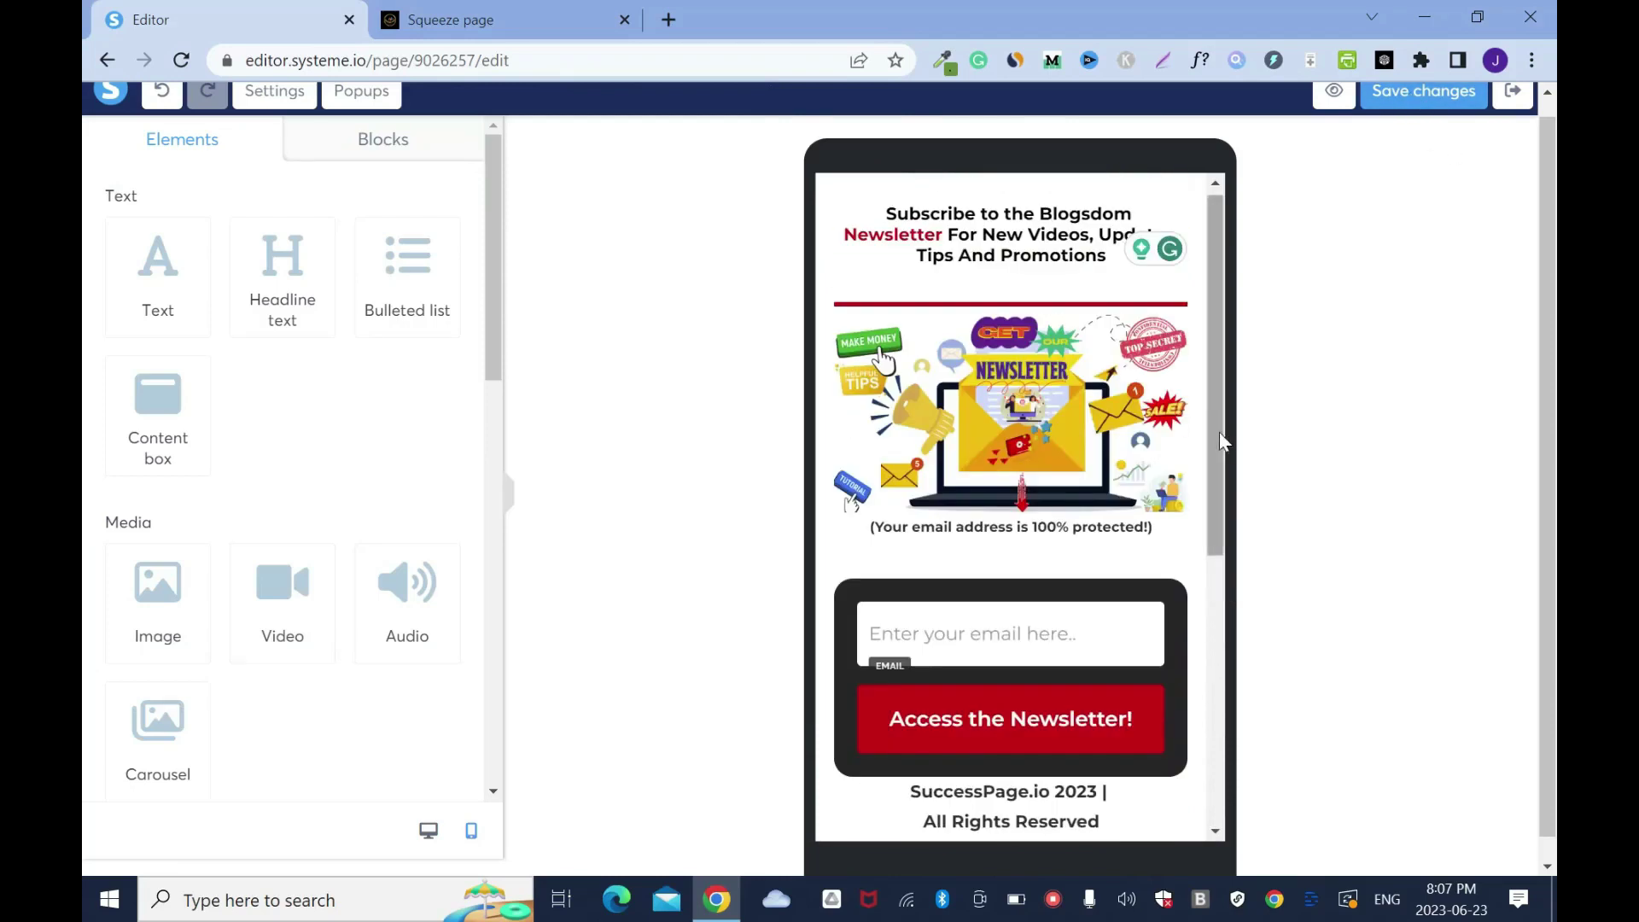
drag(1219, 432, 457, 118)
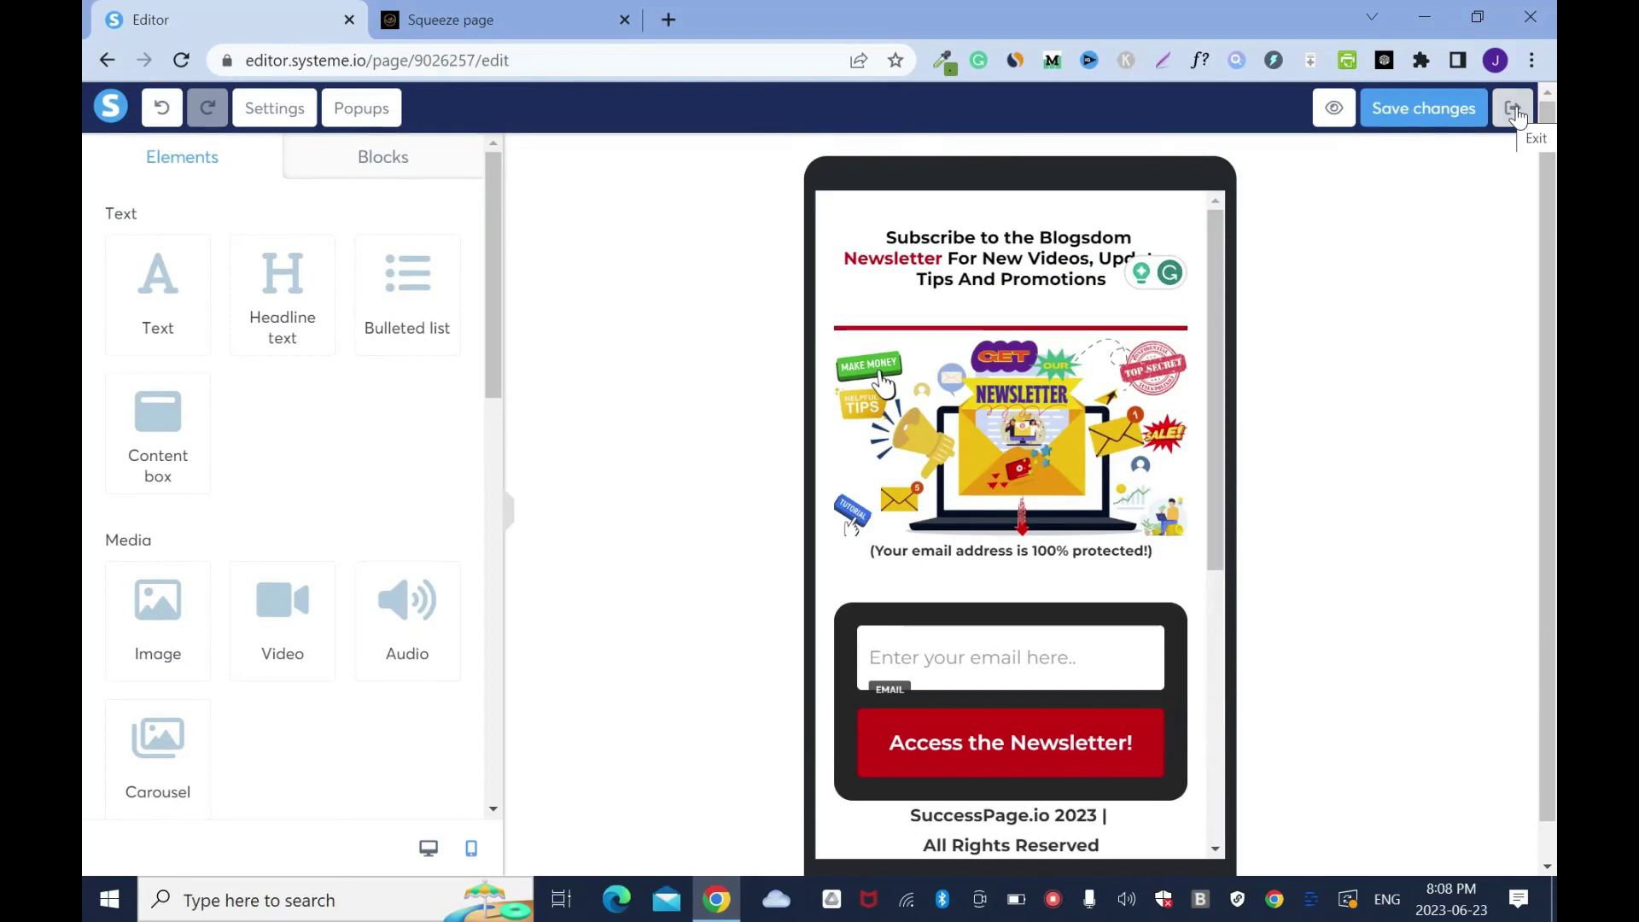
click(1400, 119)
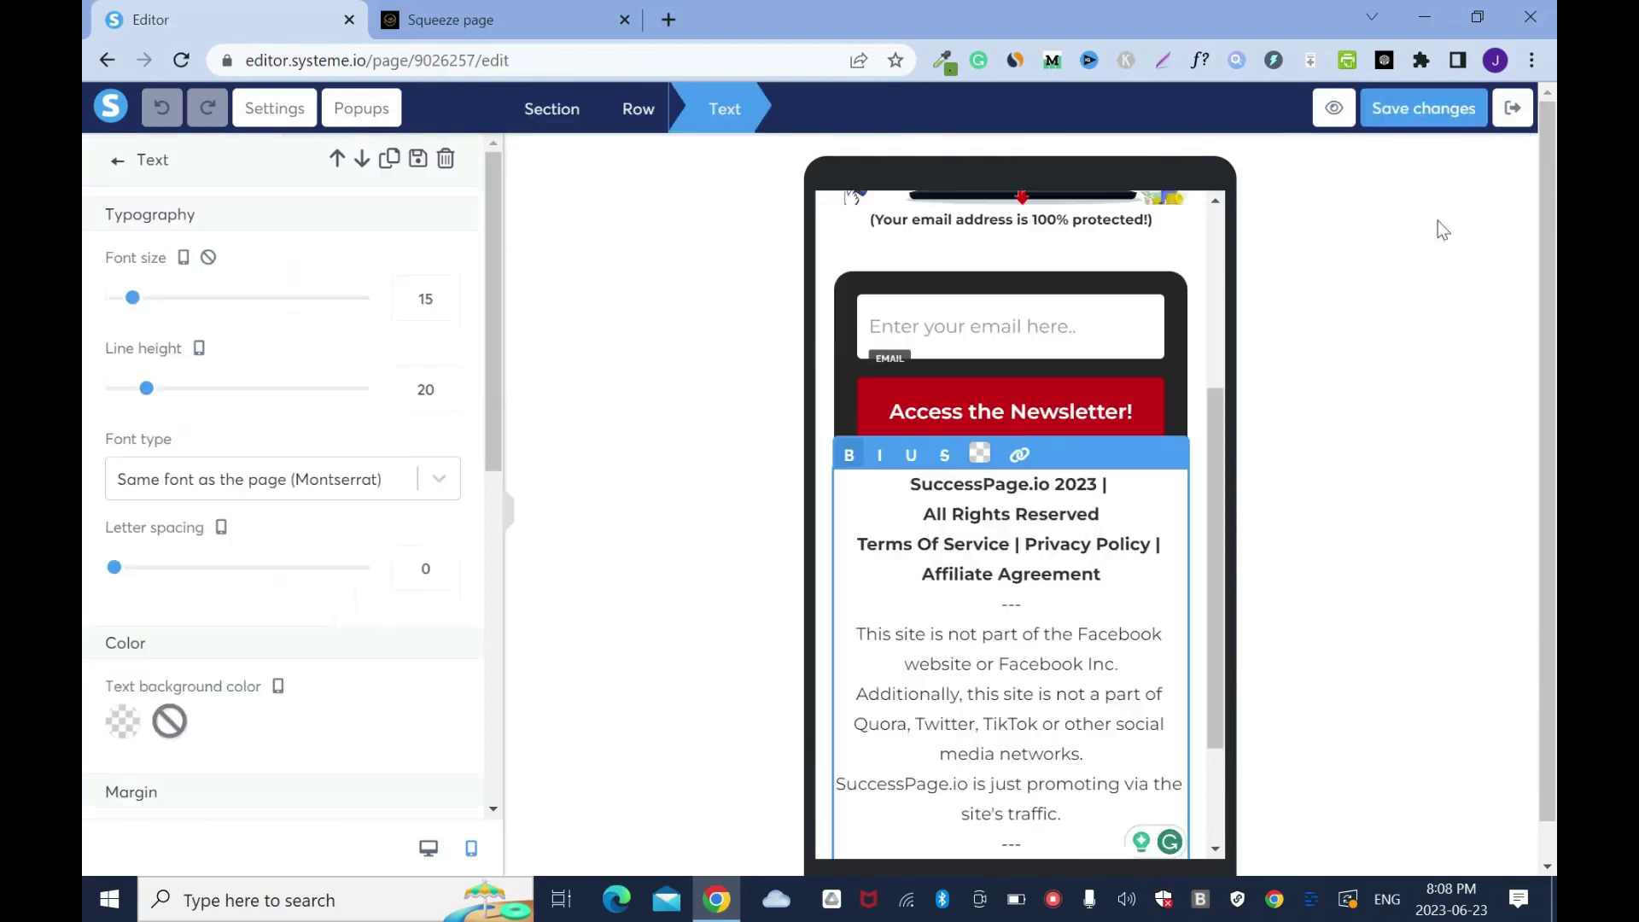
click(1408, 111)
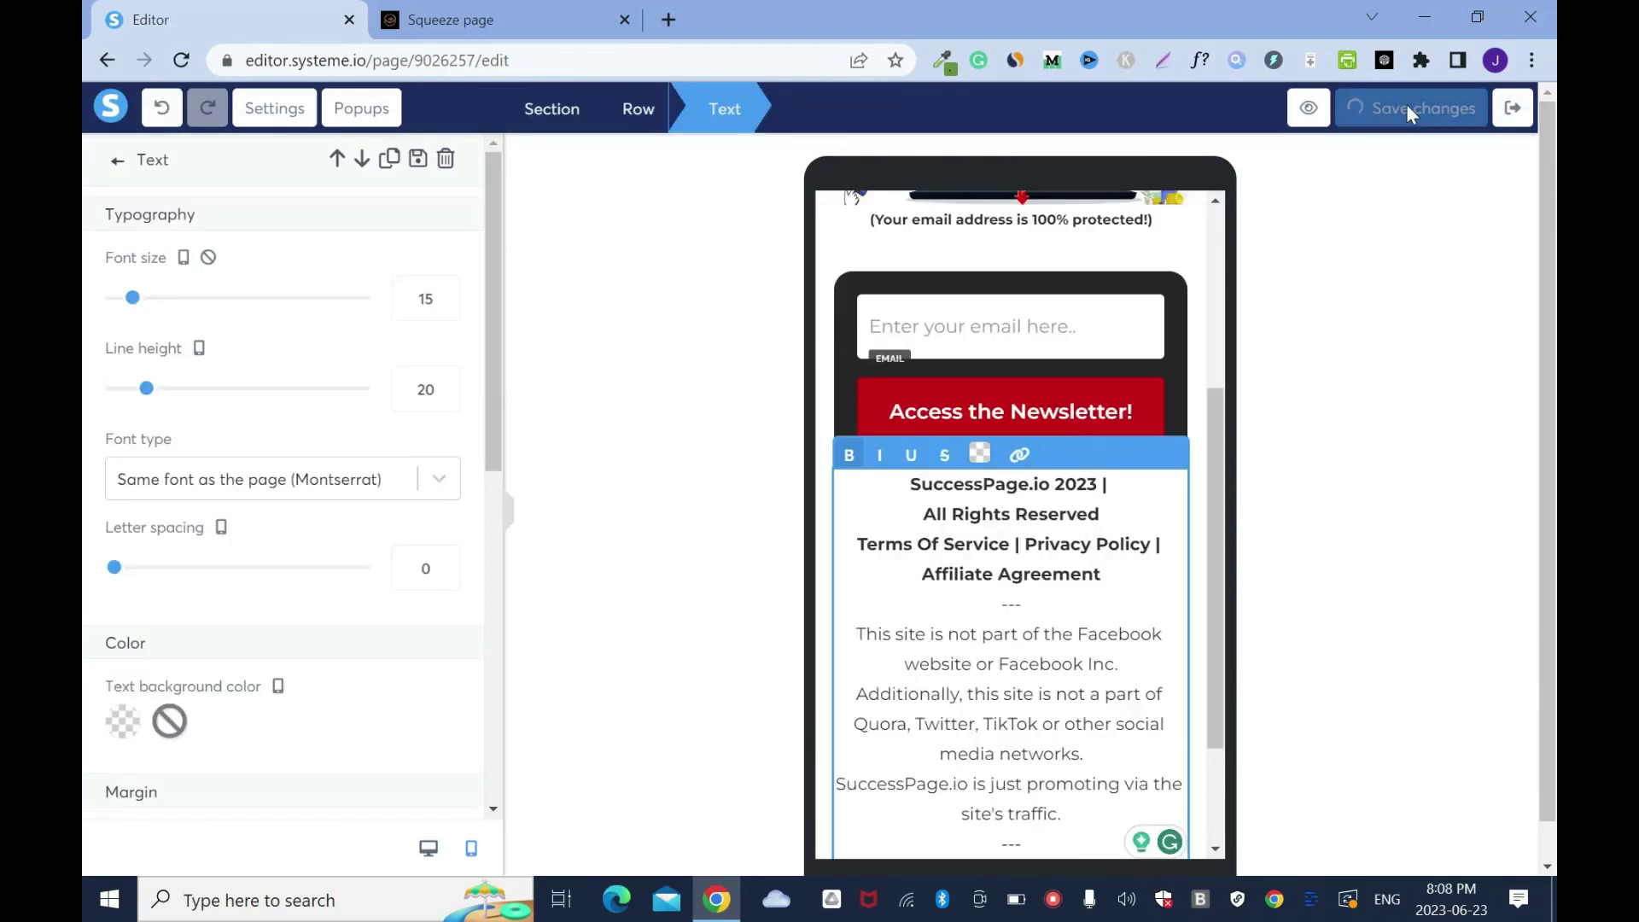
Switch the preview to desktop width and check the live squeeze page
click(429, 847)
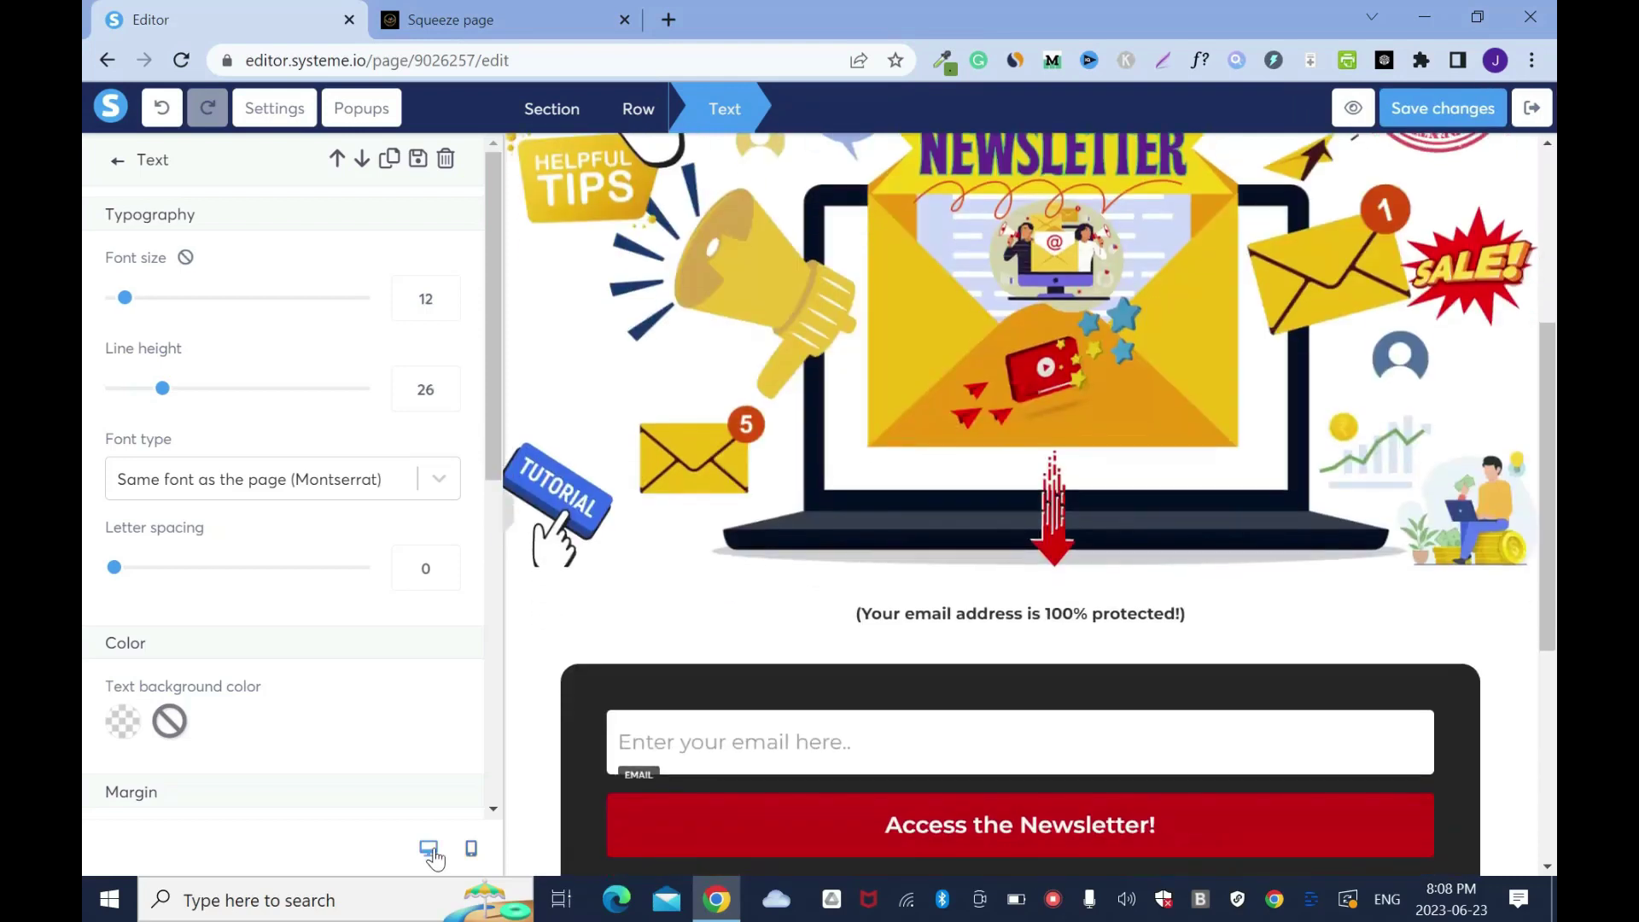
key(ctrl+Tab)
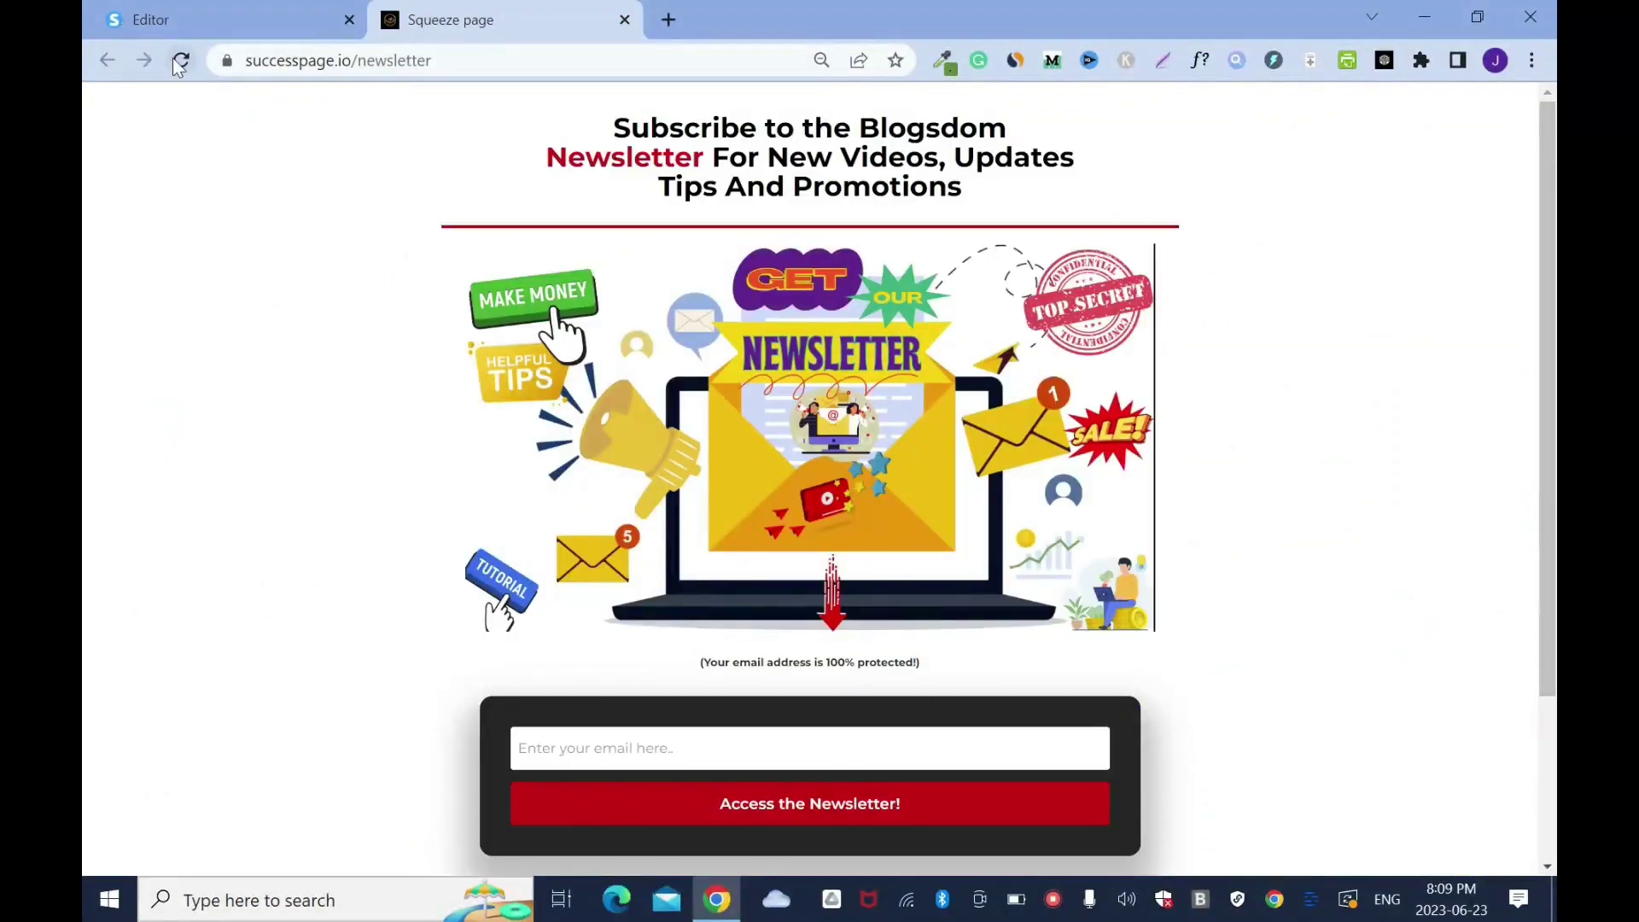
scroll(87, 292, down, 1)
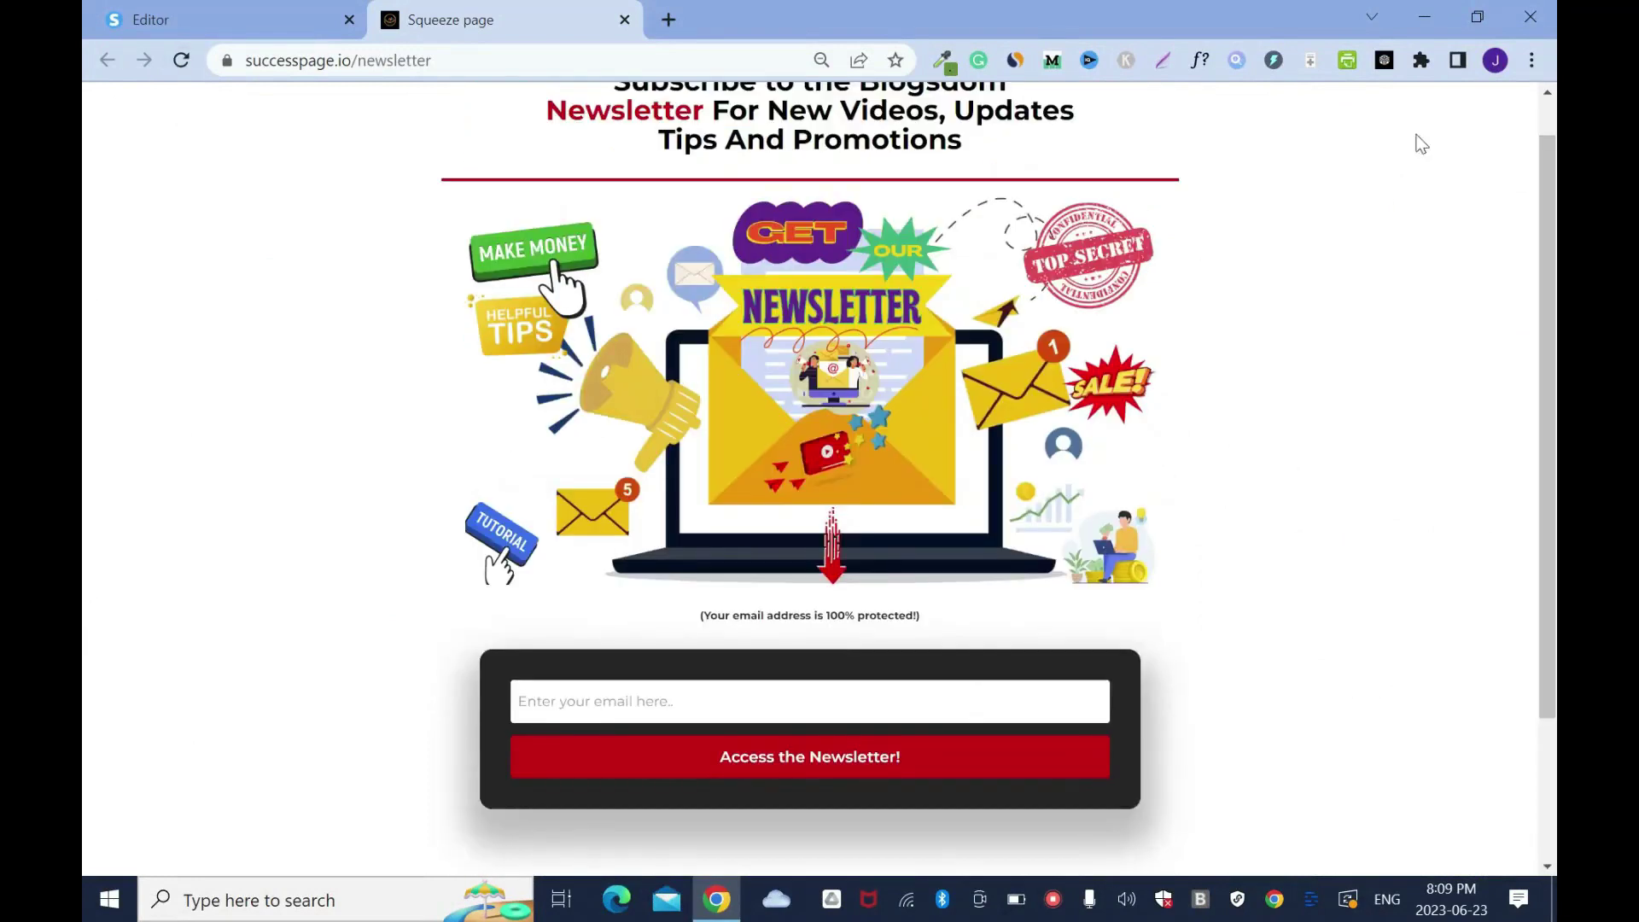
scroll(1417, 144, up, 1)
Return to the desktop editor and save the page twice
click(239, 10)
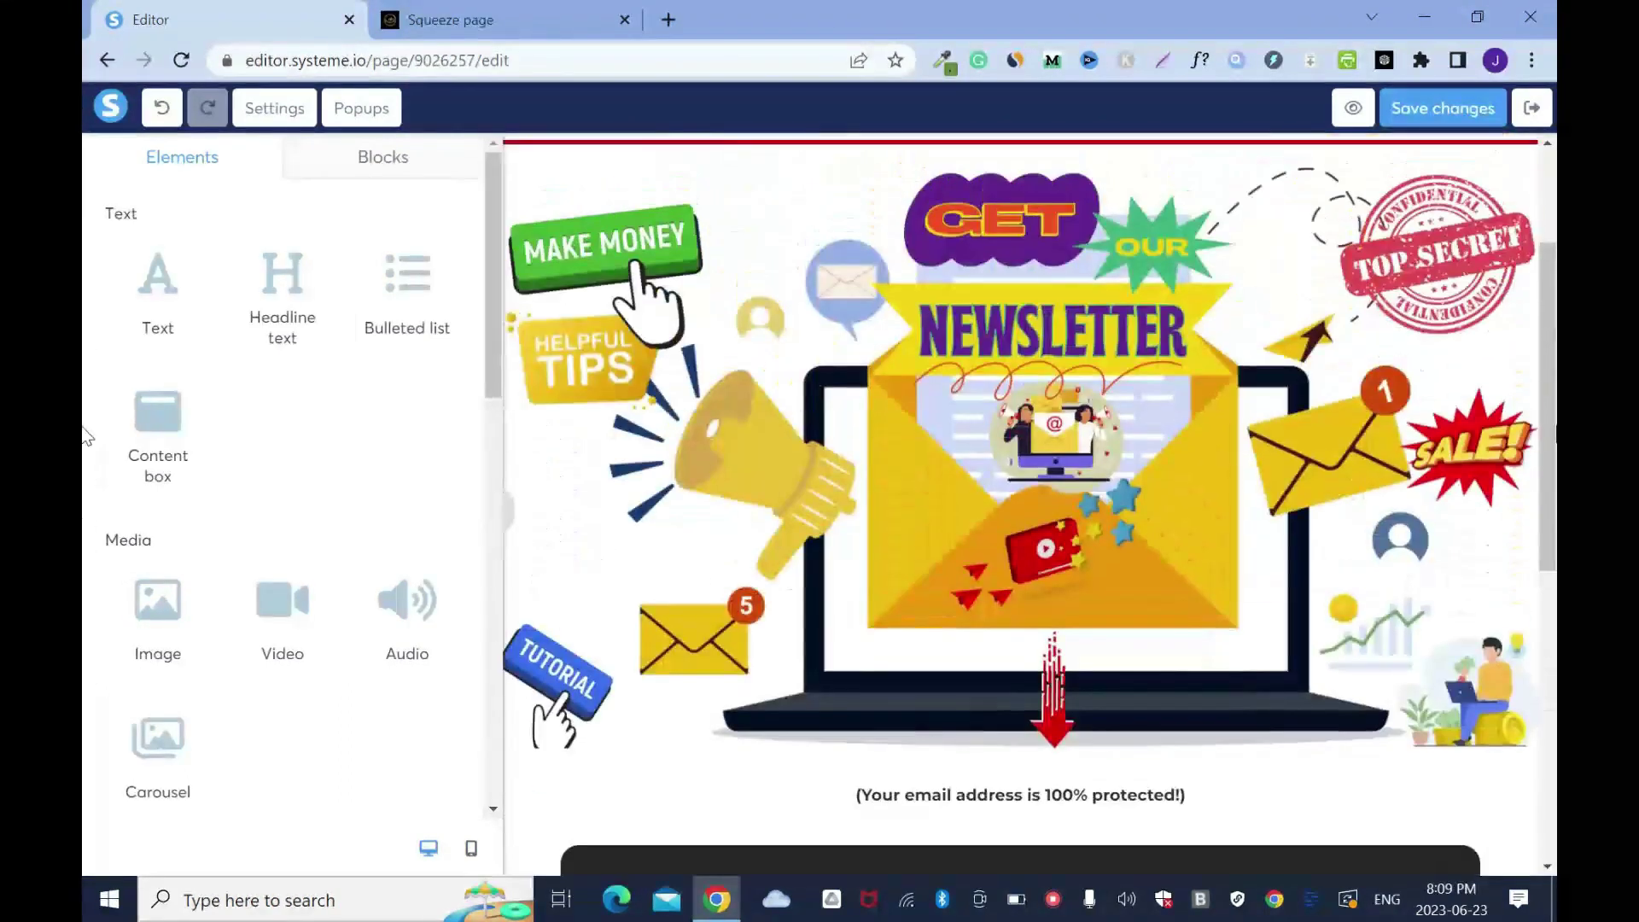
click(1443, 108)
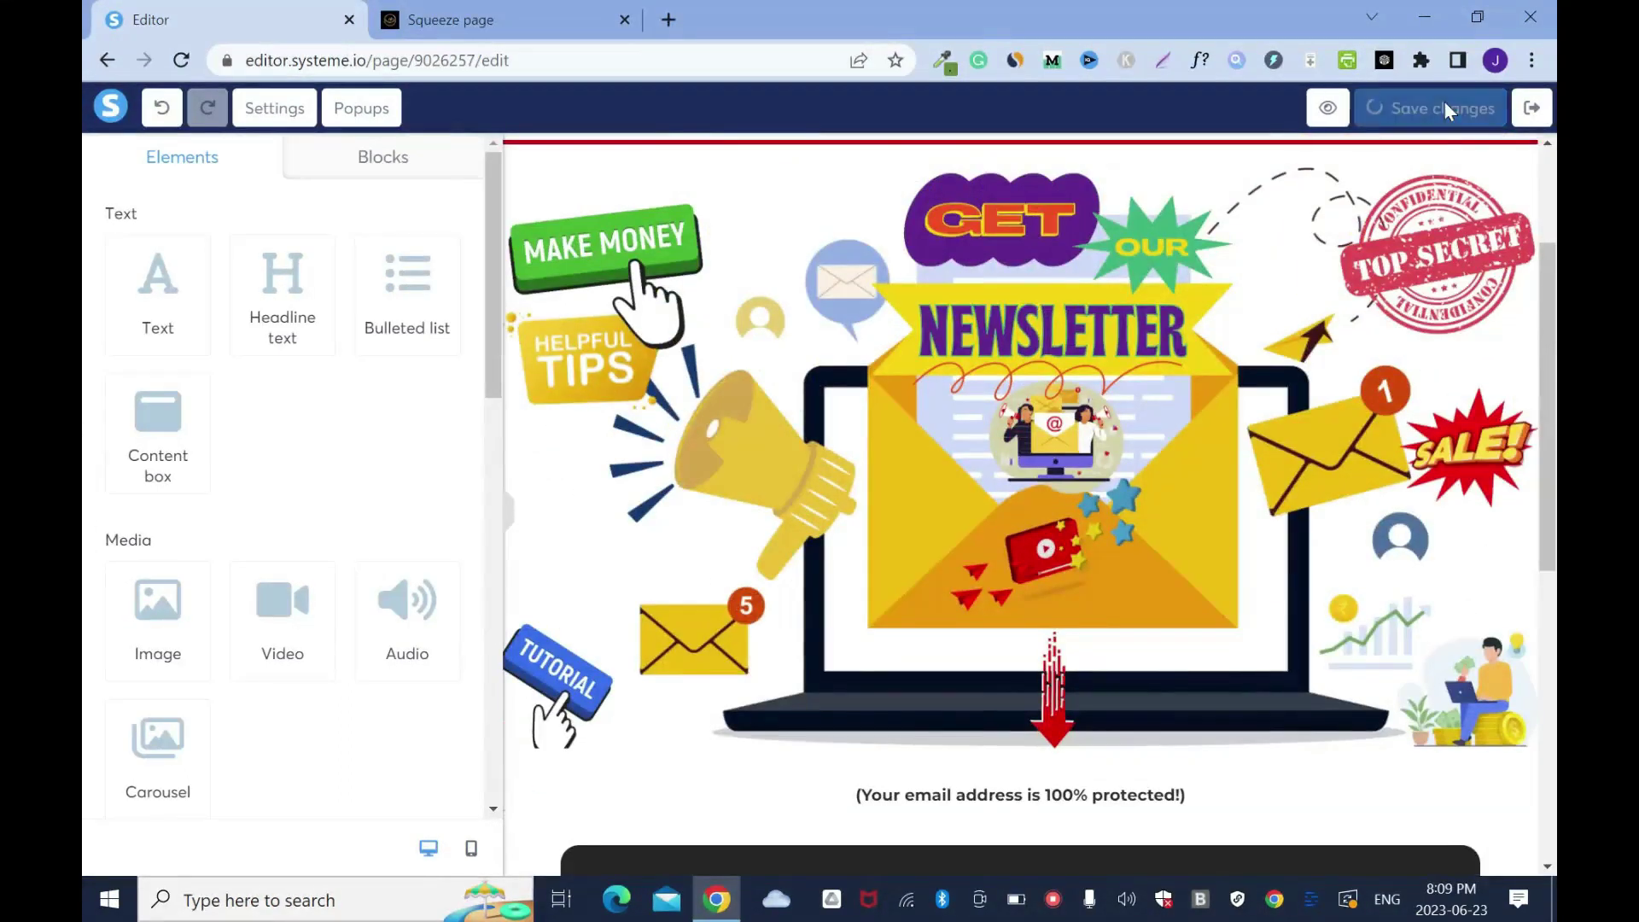
click(1443, 110)
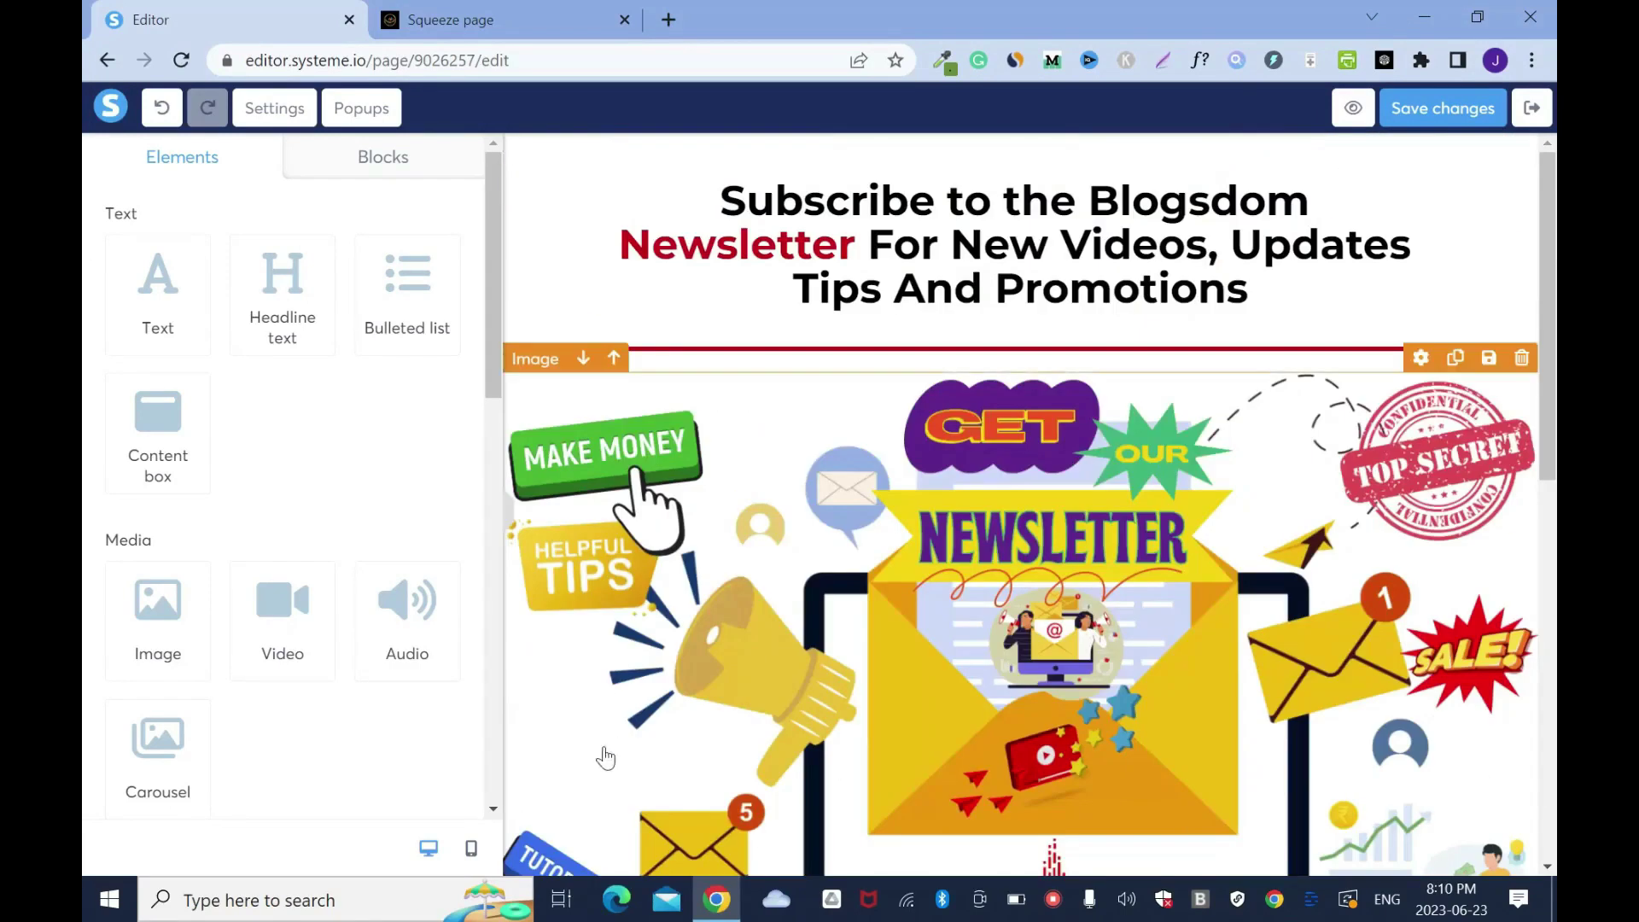
Switch back to mobile width and scroll past the compact headline, red button and footer
click(471, 847)
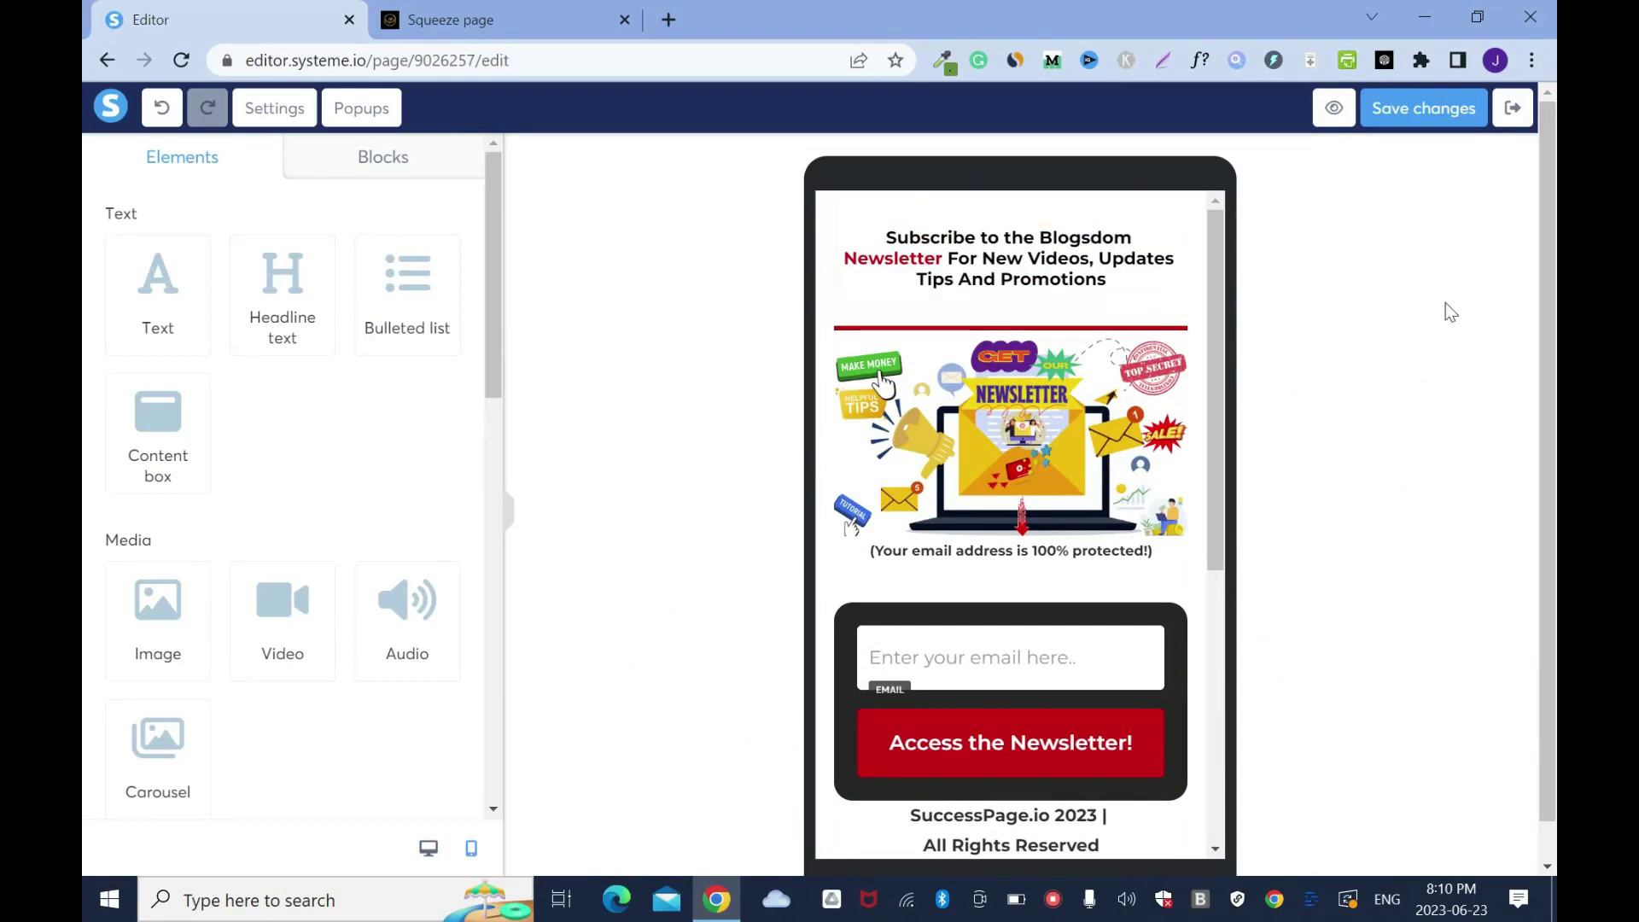
scroll(1227, 623, down, 10)
scroll(1229, 285, up, 10)
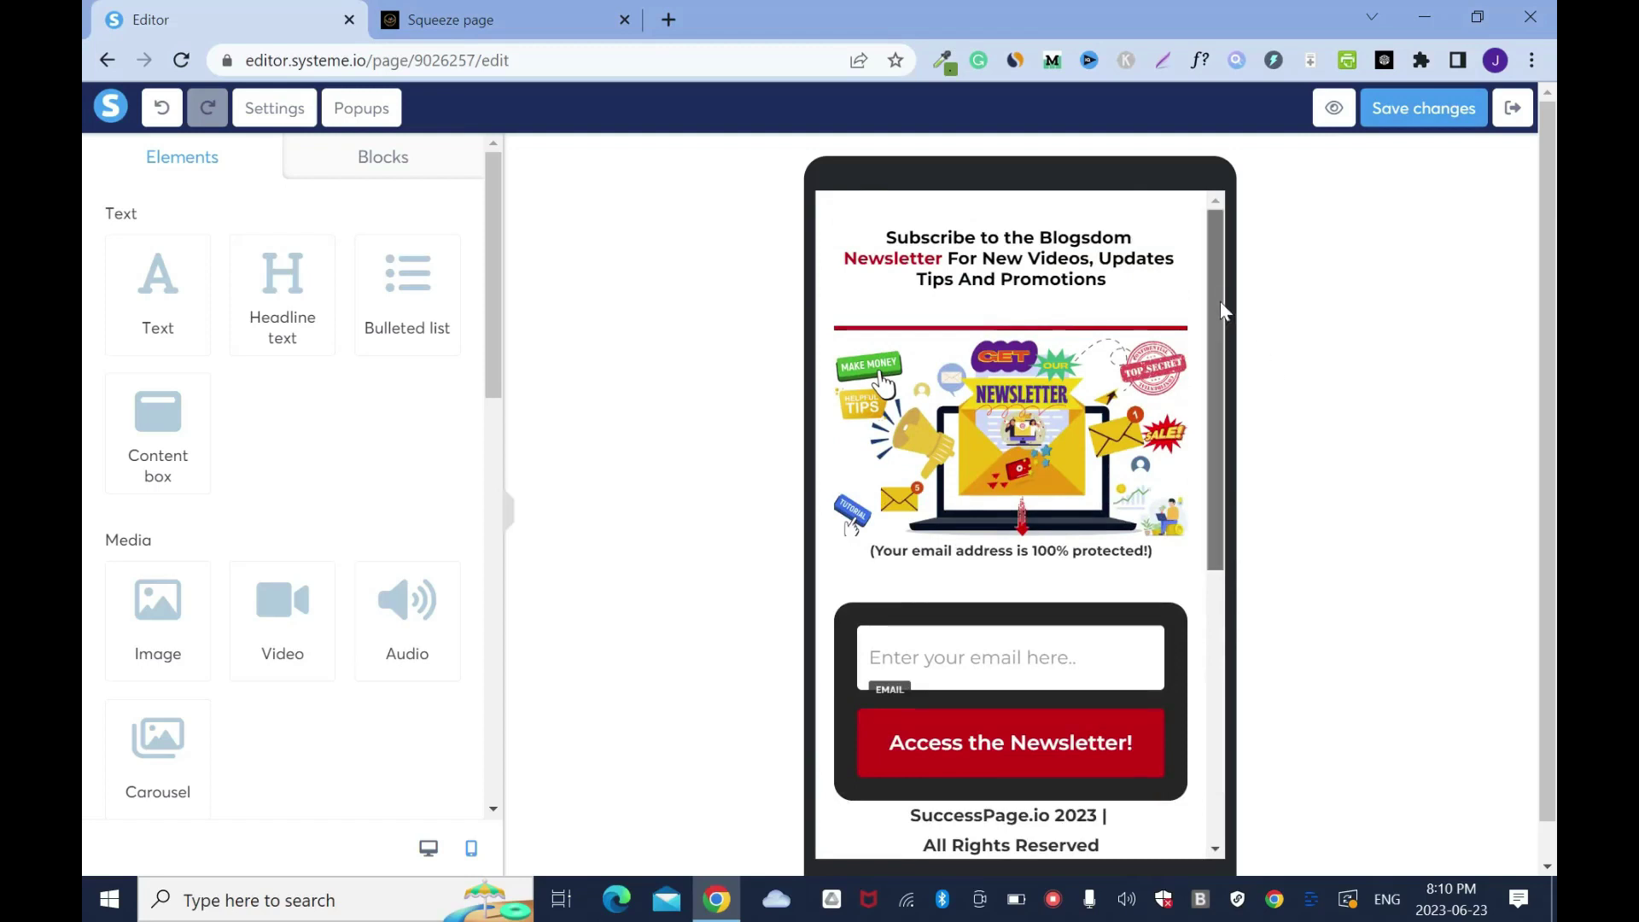
scroll(1220, 309, down, 10)
scroll(1233, 282, up, 10)
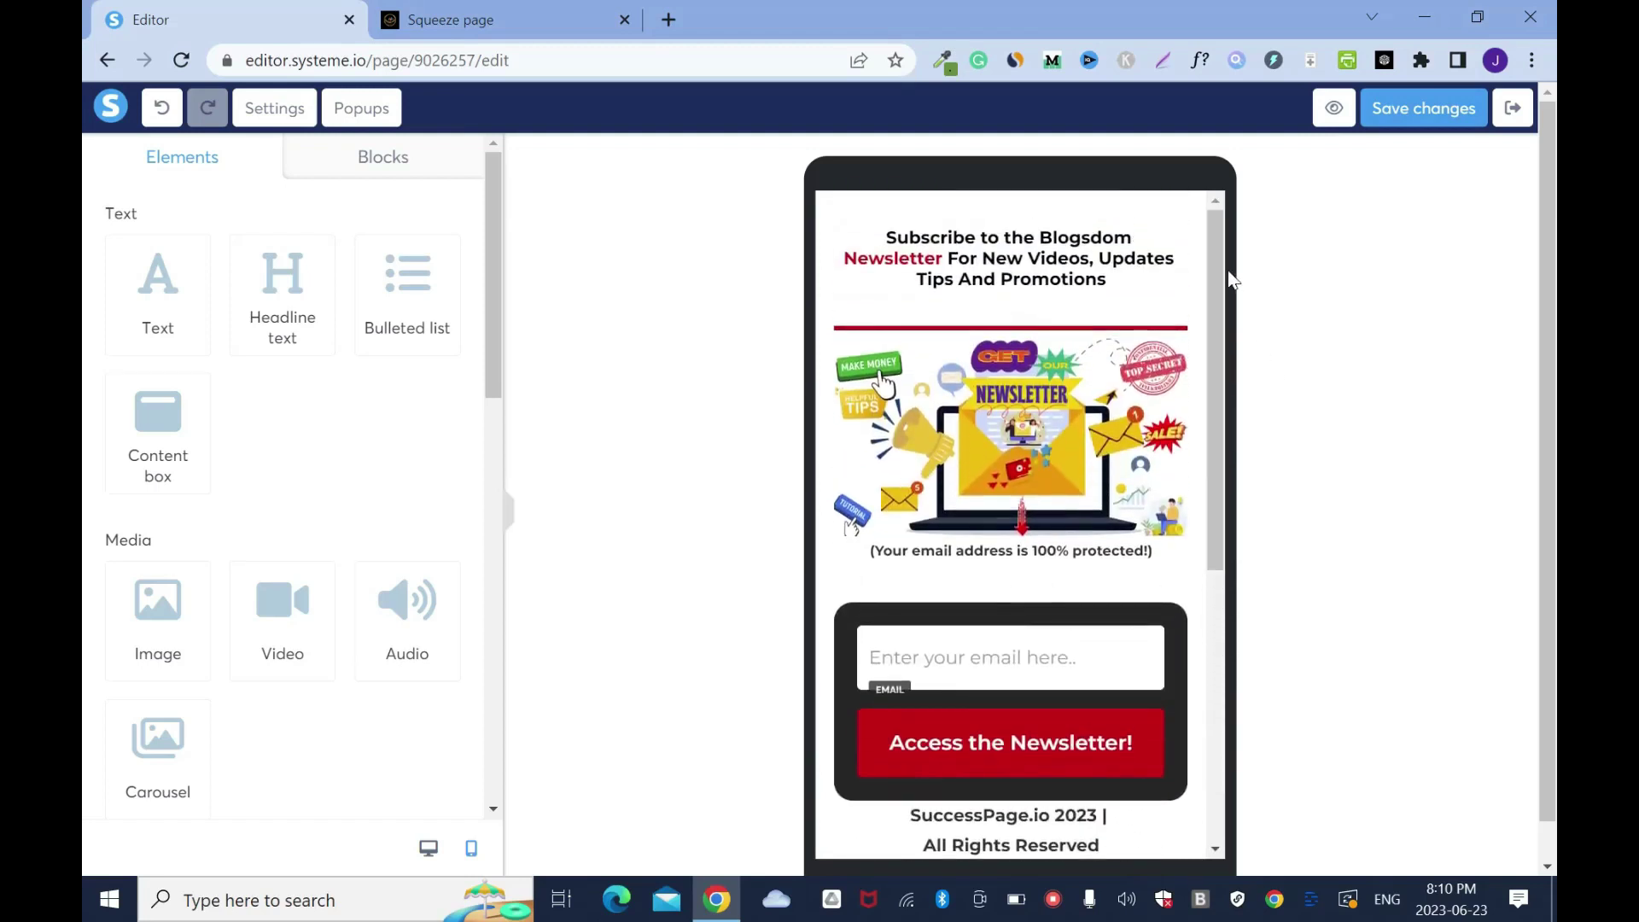